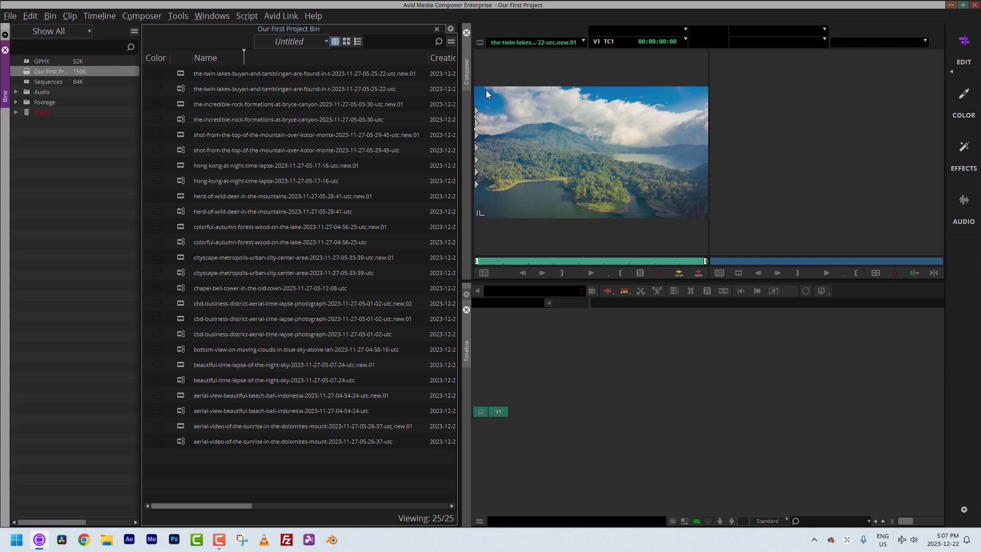
Uncheck Master Clips and Linked Master Clips in Set Bin Display so the bin lists nothing
left_click(452, 41)
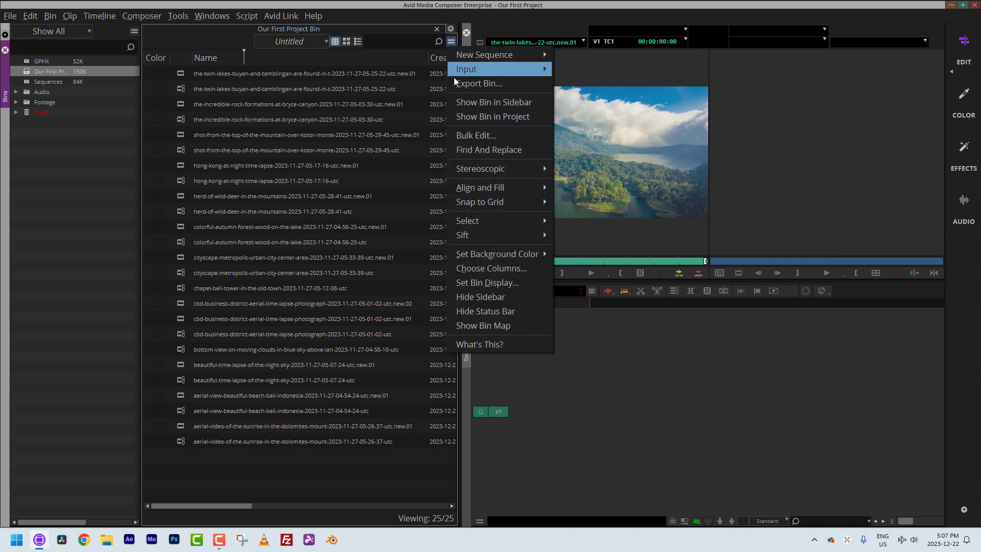
left_click(536, 283)
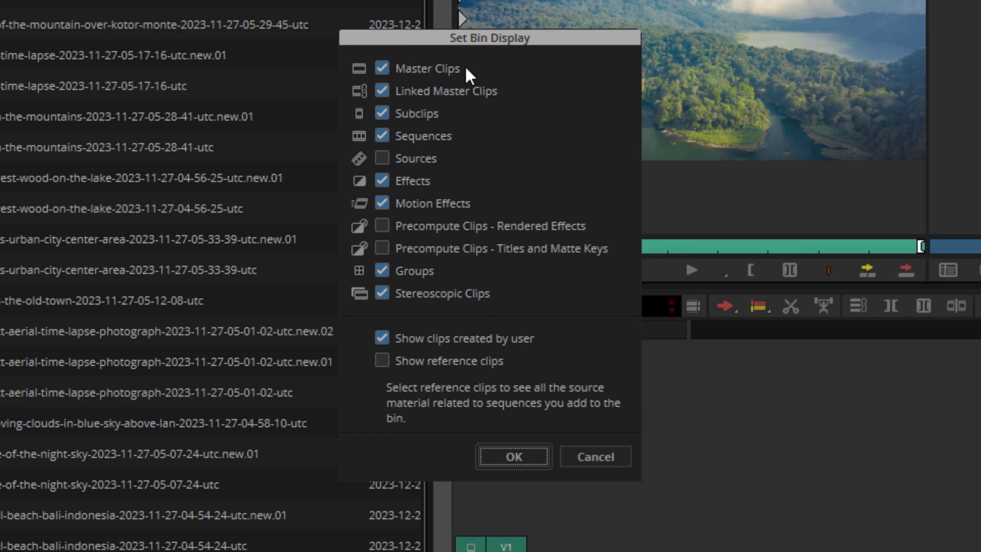
left_click(382, 68)
left_click(383, 90)
left_click(517, 460)
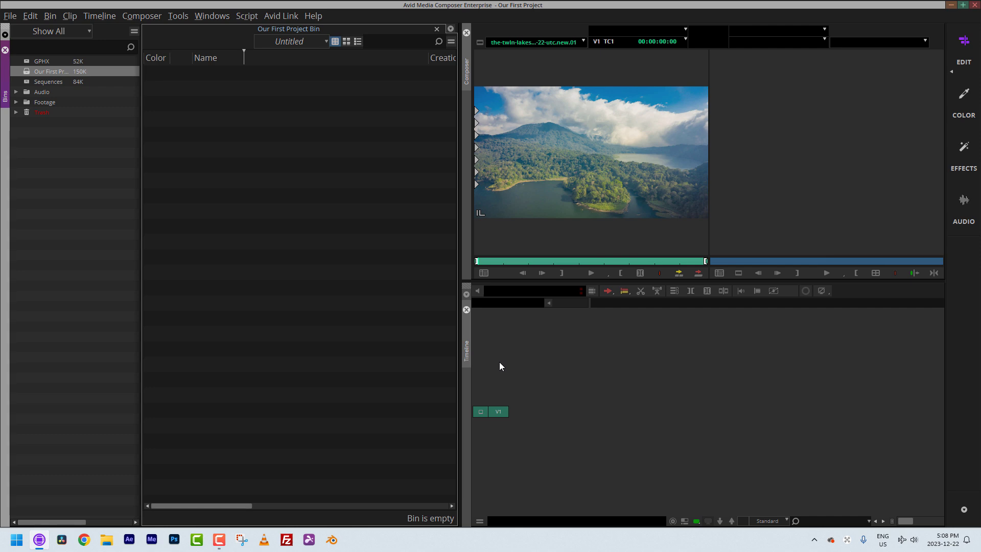
Re-check Linked Master Clips in Set Bin Display, bringing back all 25 clips
left_click(453, 42)
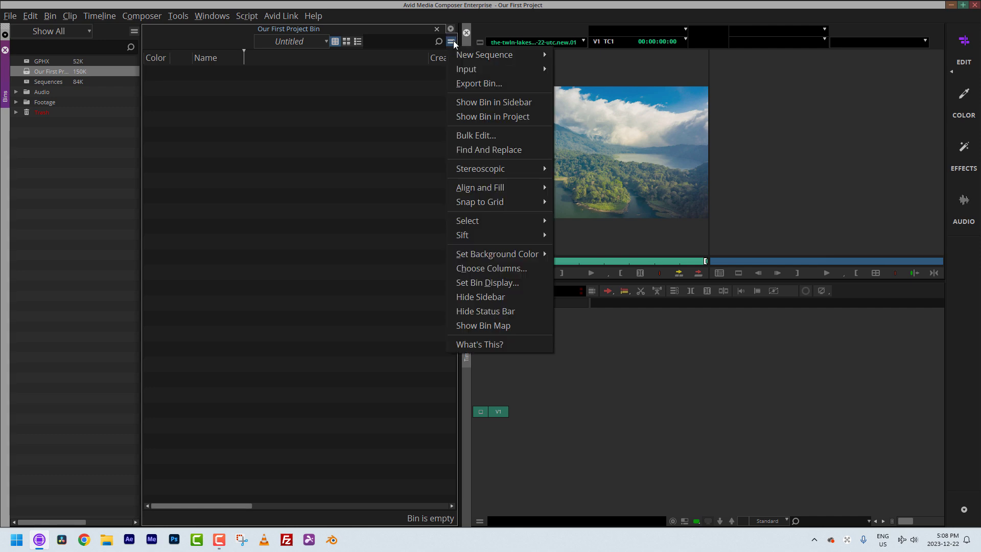
left_click(482, 282)
left_click(452, 183)
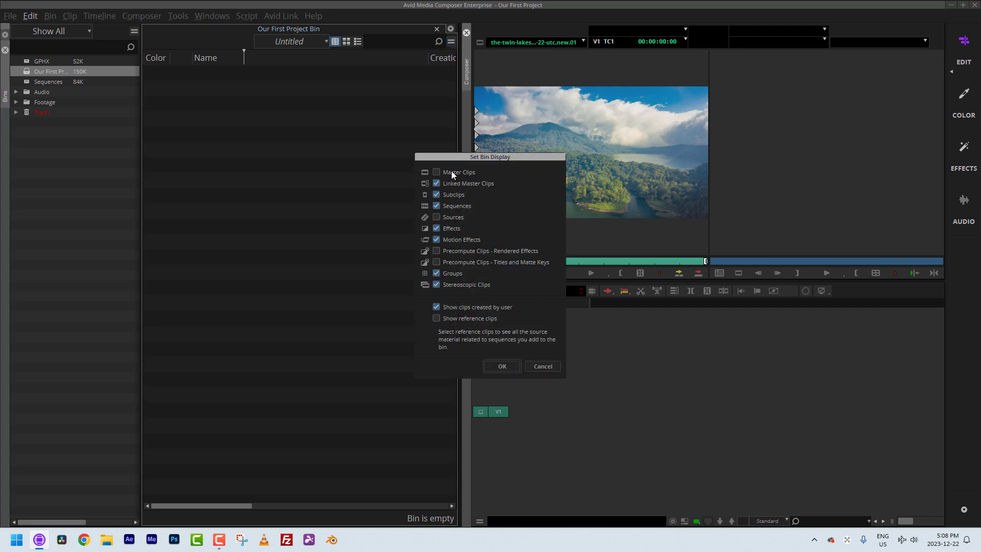
left_click(501, 367)
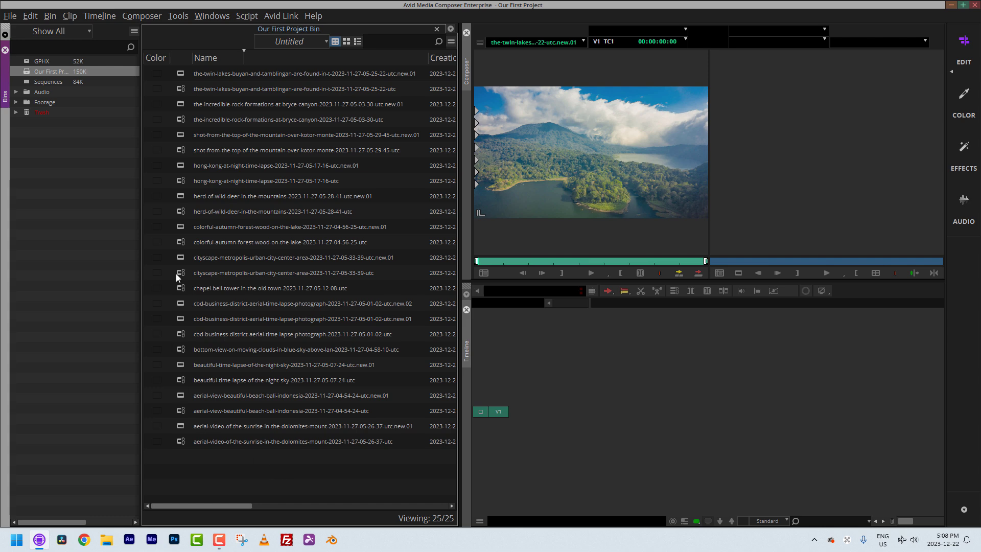
Sort the bin by Name ascending, reverse it to descending, then restore ascending order
left_click(216, 57)
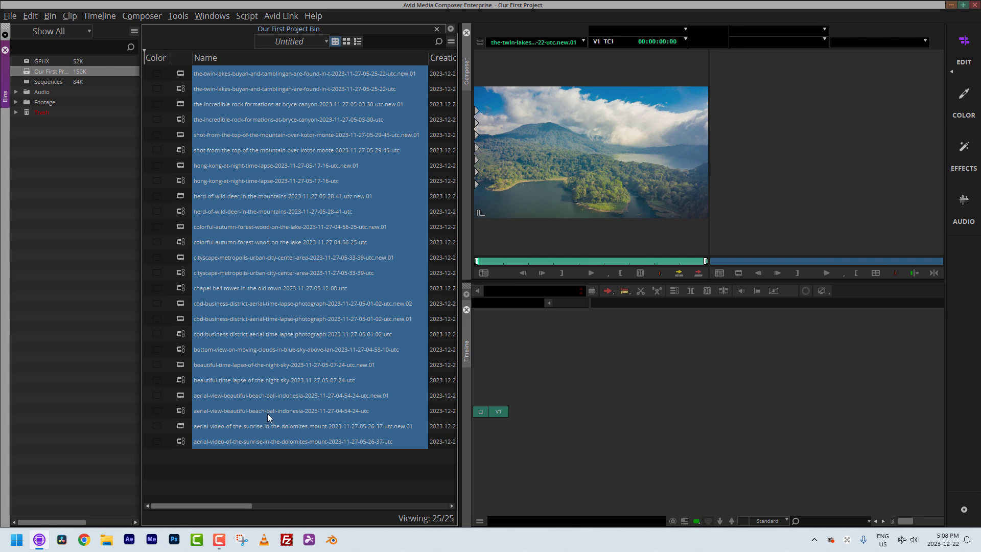
key("ctrl+e")
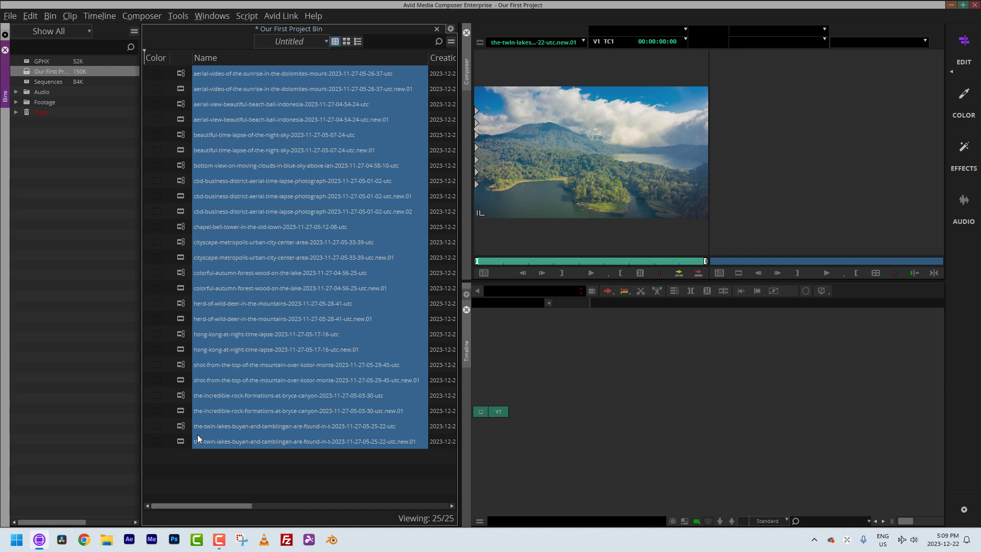
key("ctrl+alt+e")
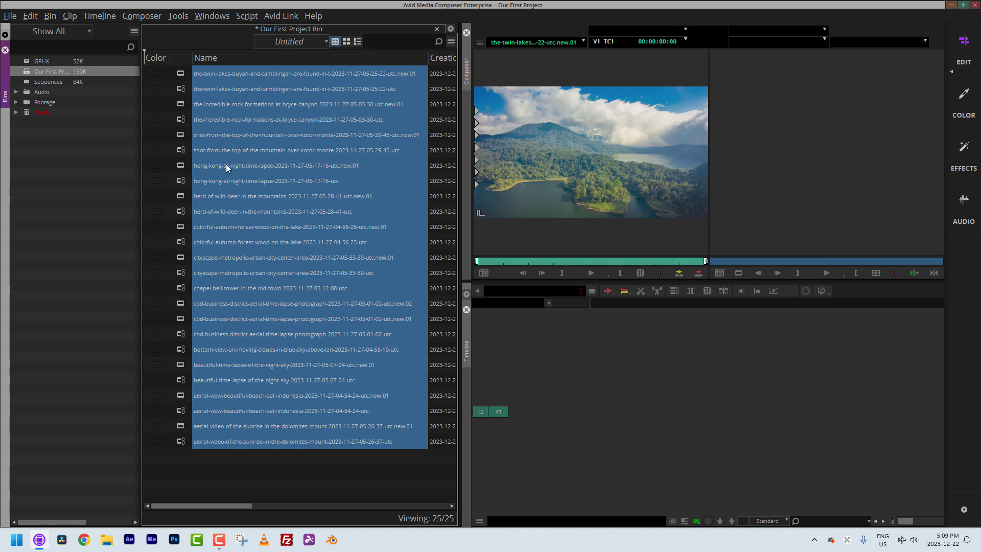
key("ctrl+e")
left_click_drag(195, 504, 367, 479)
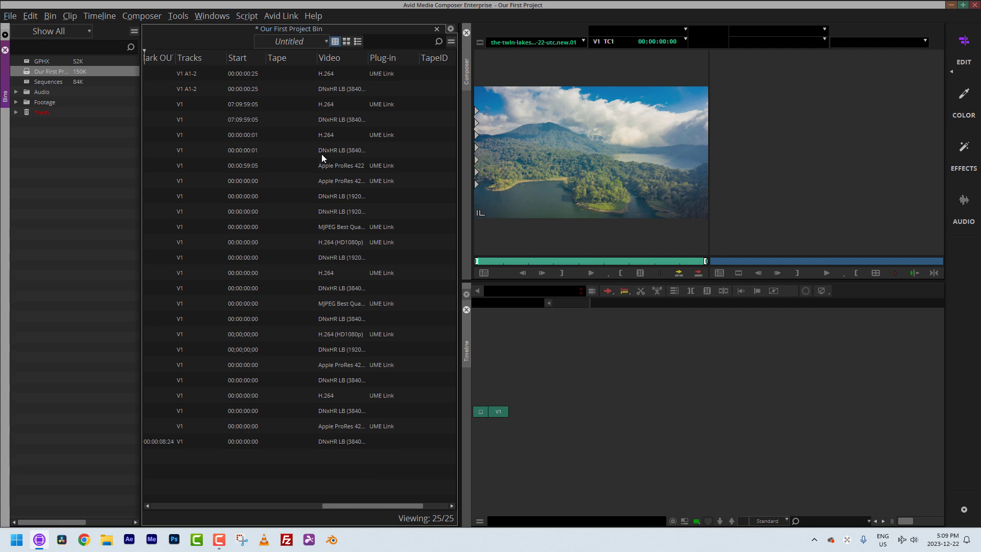
Sort the clips by Start timecode, then reverse that sort
left_click(244, 60)
key("ctrl+e")
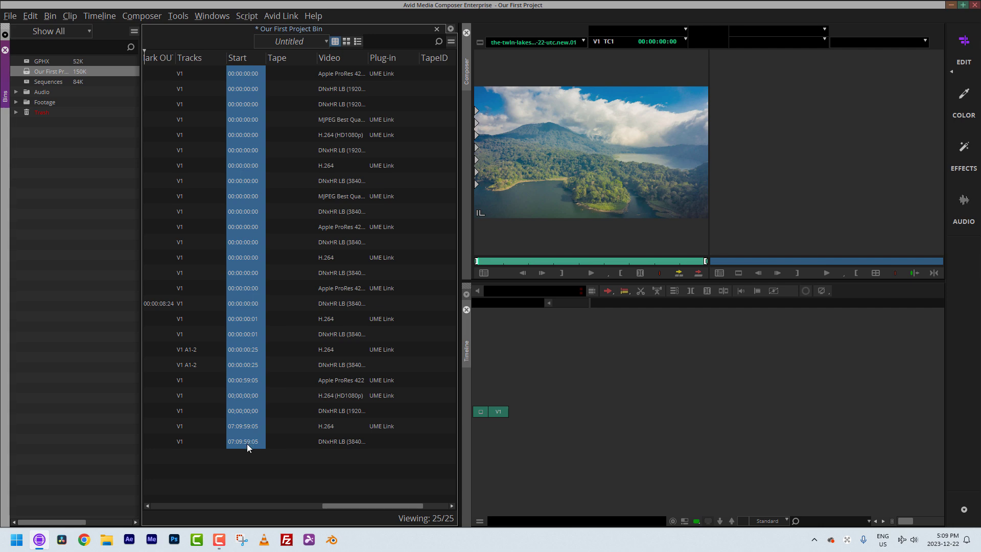
key("ctrl+alt+e")
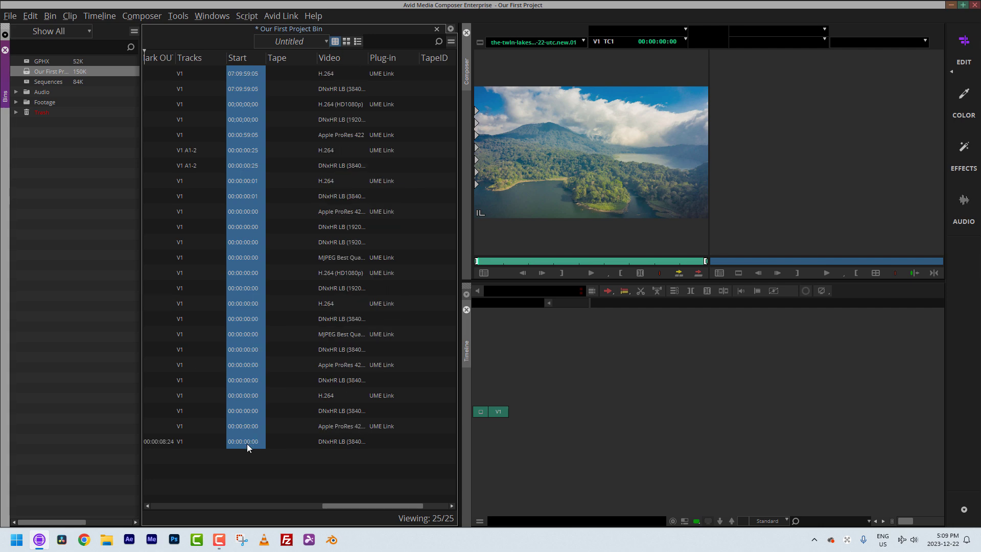
left_click_drag(380, 505, 54, 508)
Sort by the clip-icon column so the 12 .new clips are grouped first
left_click(179, 59)
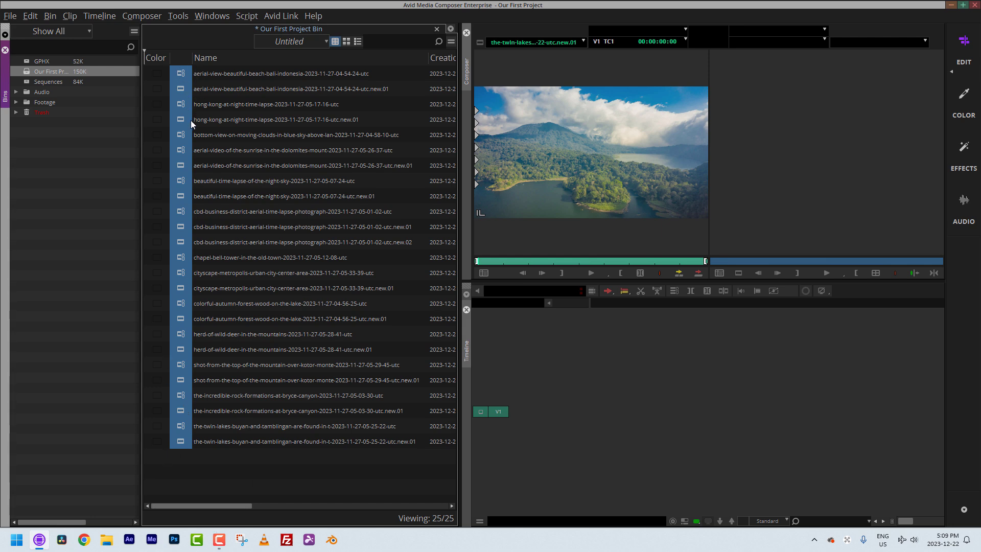
key("ctrl+e")
left_click(180, 73)
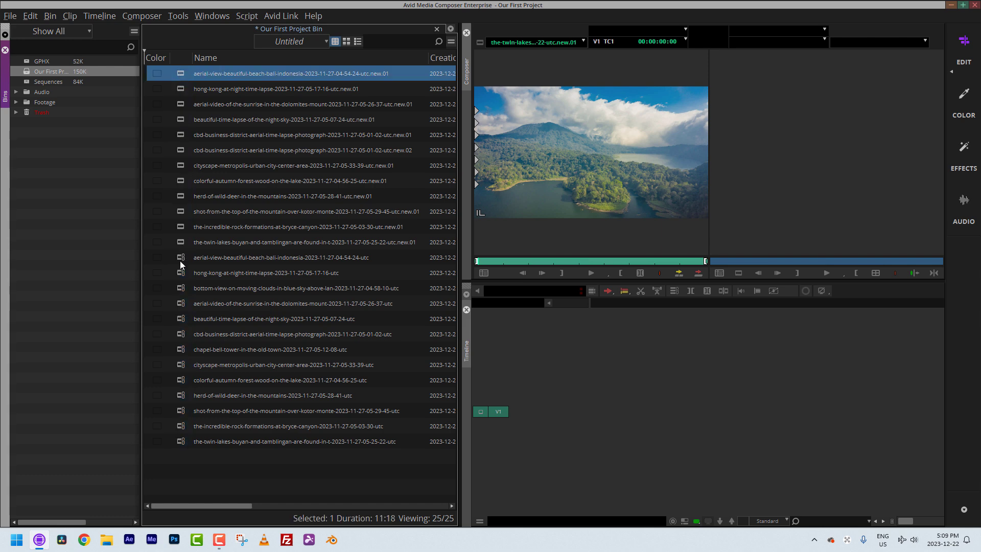
left_click(225, 467)
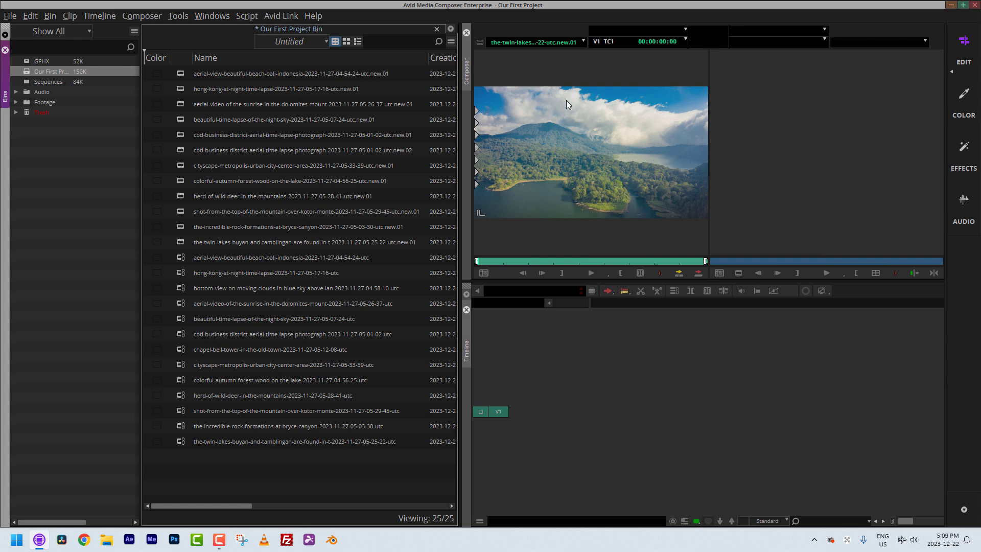
Hide linked master clips so only the 12 .new clips are listed
left_click(450, 41)
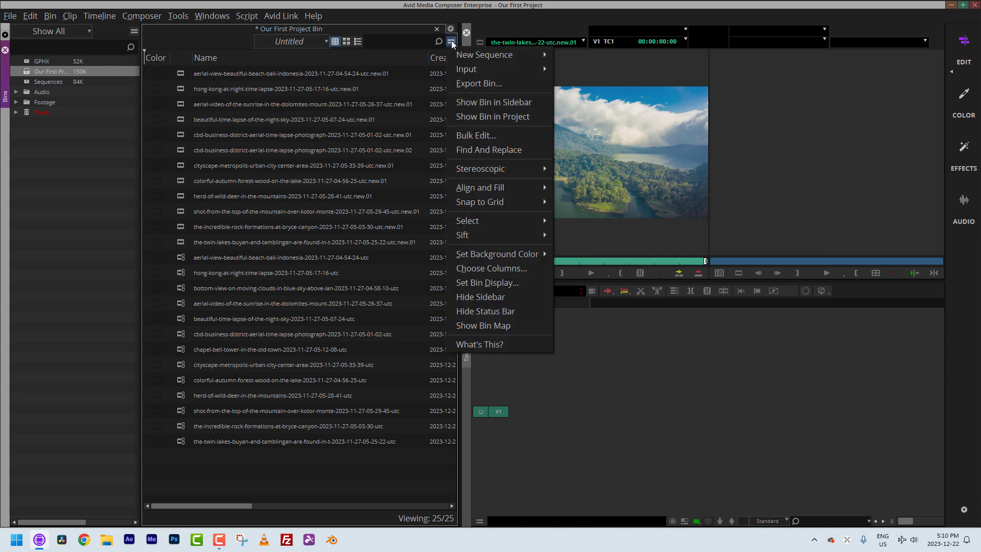
left_click(473, 282)
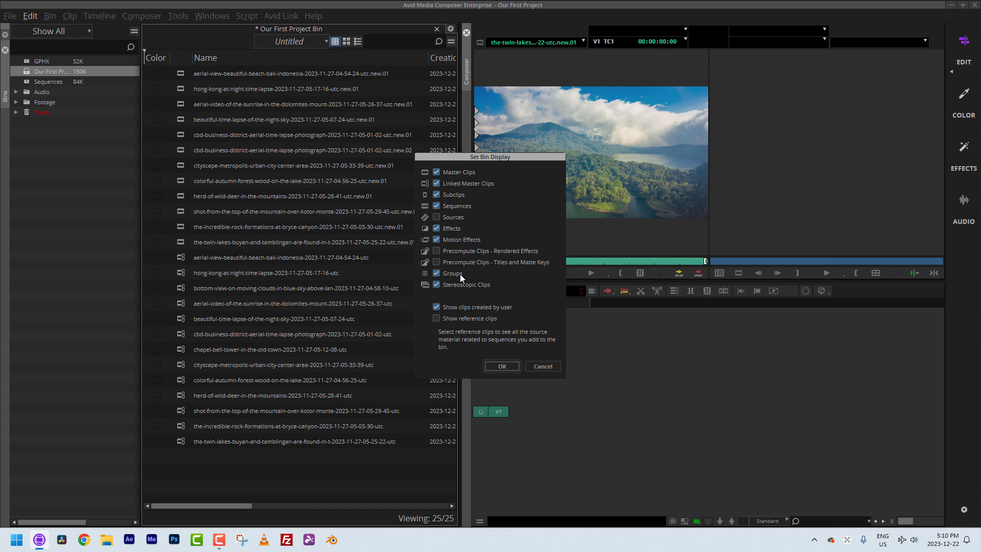
left_click(445, 185)
left_click(494, 366)
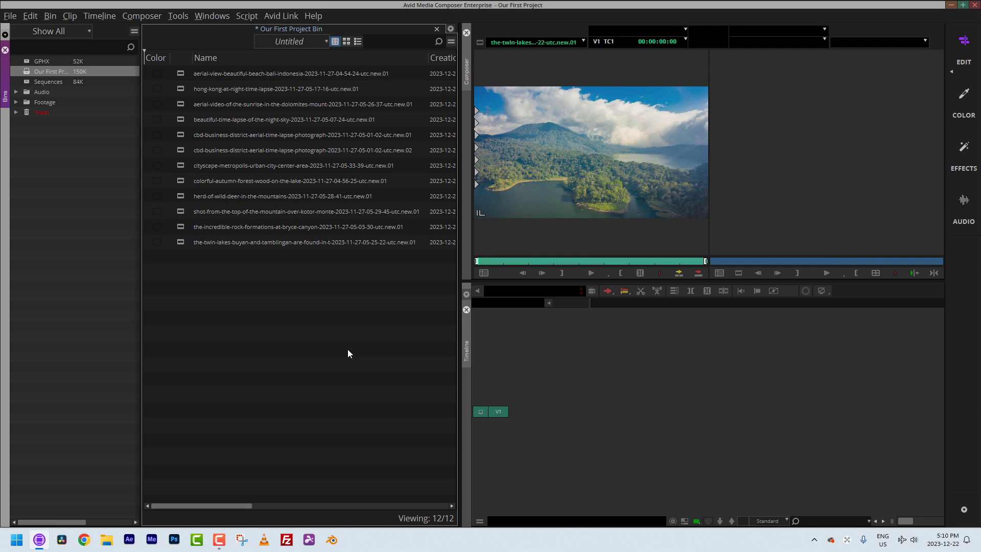
Show all 25 clips again, then add a new bin, Our First Project Bin1
left_click(451, 42)
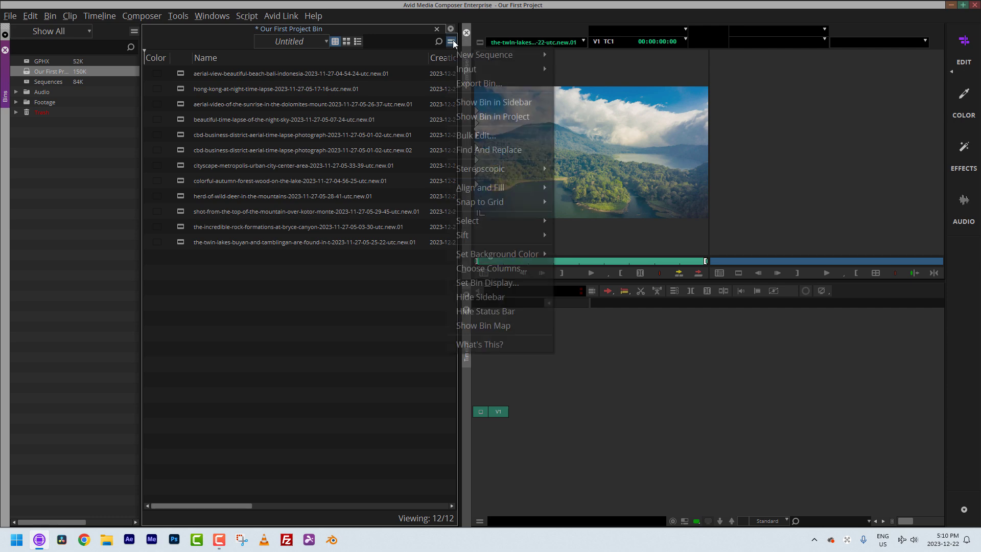
left_click(491, 282)
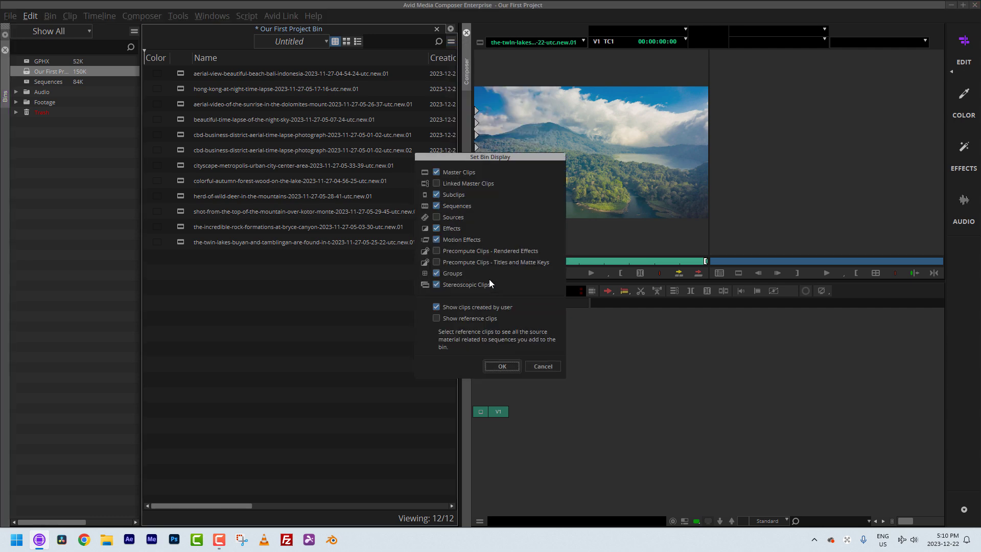
left_click(453, 185)
left_click(498, 364)
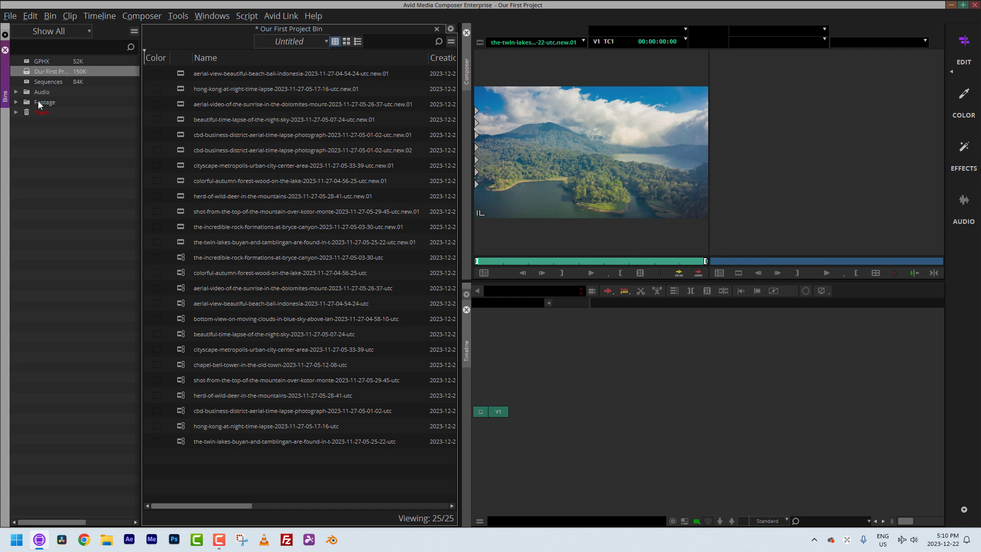
right_click(39, 192)
left_click(70, 223)
type("L")
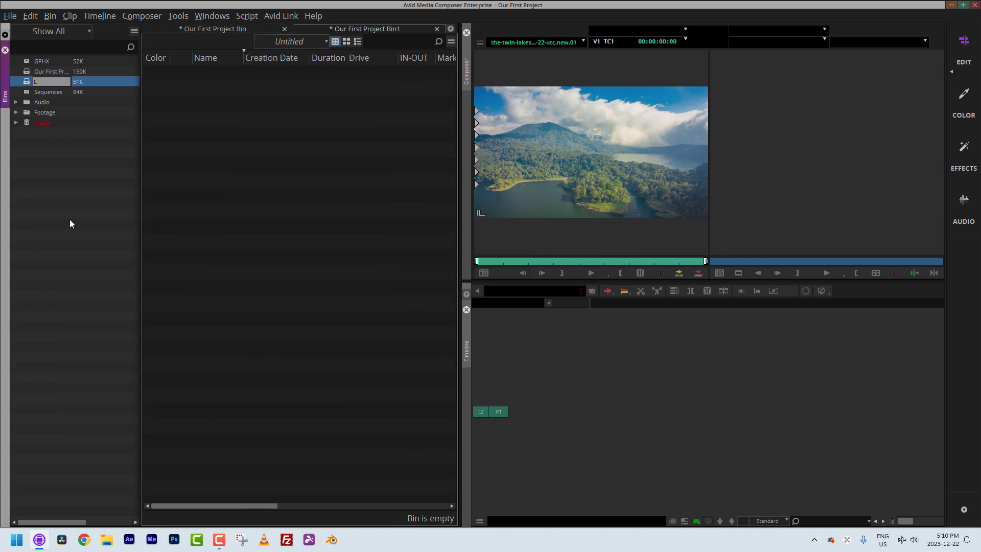
type("inked Clips")
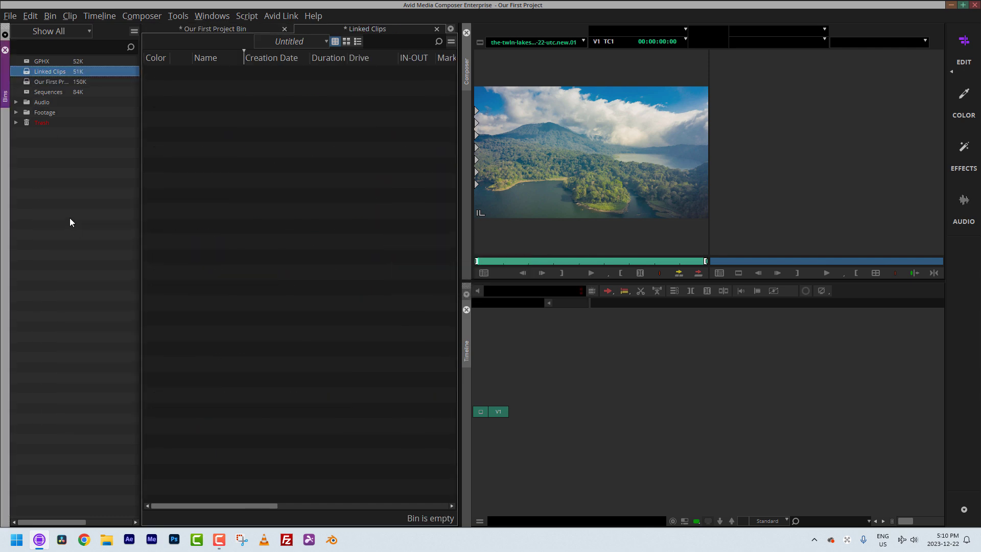
left_click_drag(360, 29, 330, 516)
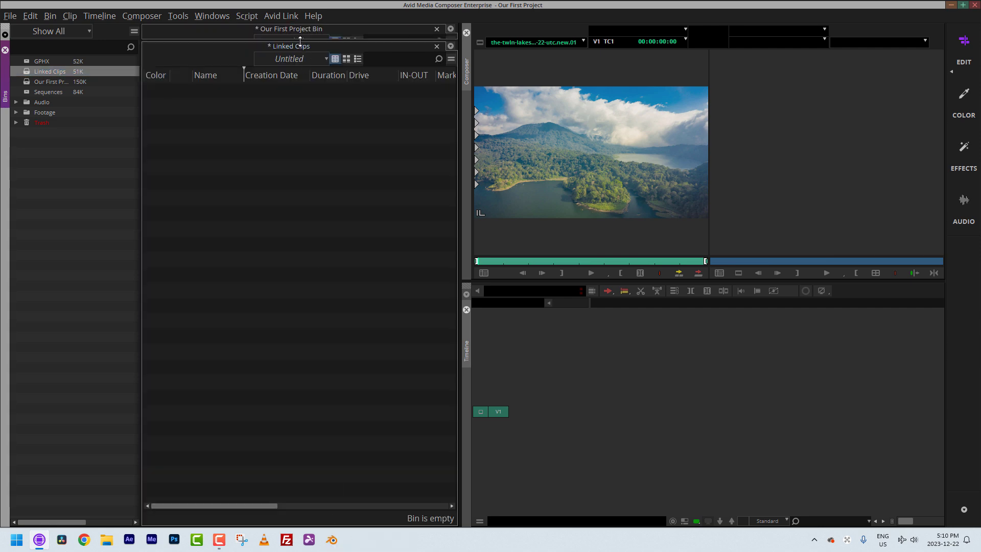
left_click_drag(302, 40, 307, 470)
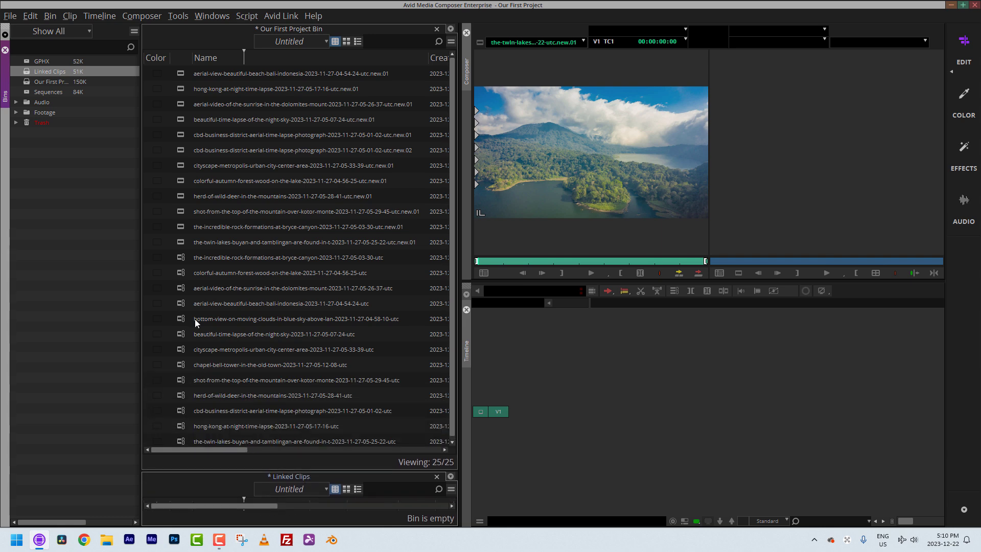
left_click(179, 258)
left_click(182, 438, "shift")
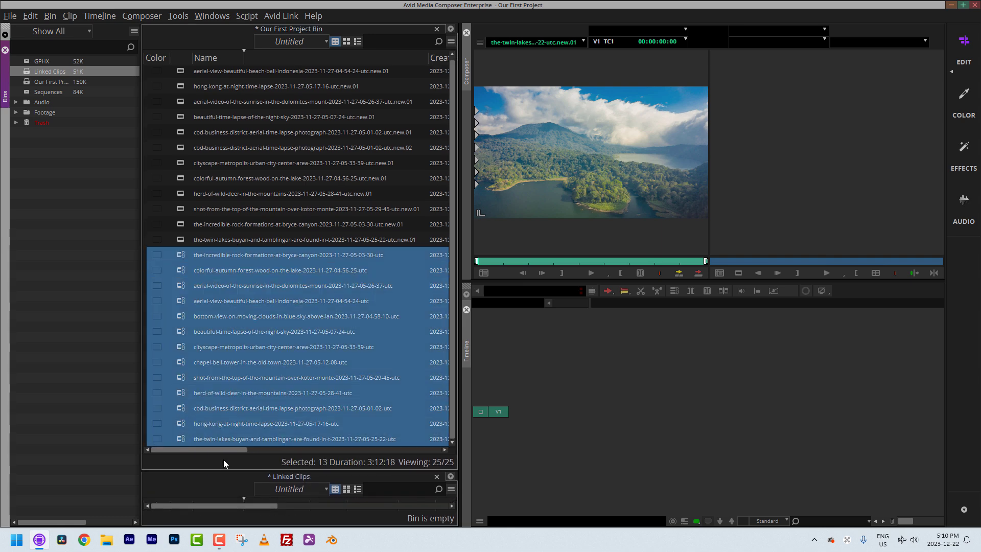
left_click_drag(224, 469, 224, 345)
left_click_drag(175, 281, 206, 433)
left_click(437, 351)
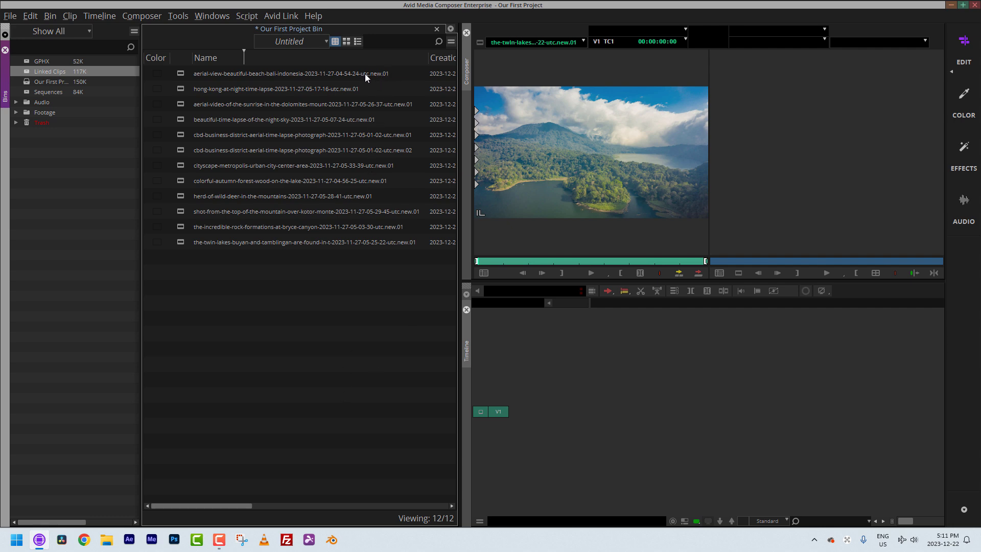
Mark the Bali beach clip's -utc.new.01 suffix without renaming, then load the clip into the Source monitor
left_click(390, 72)
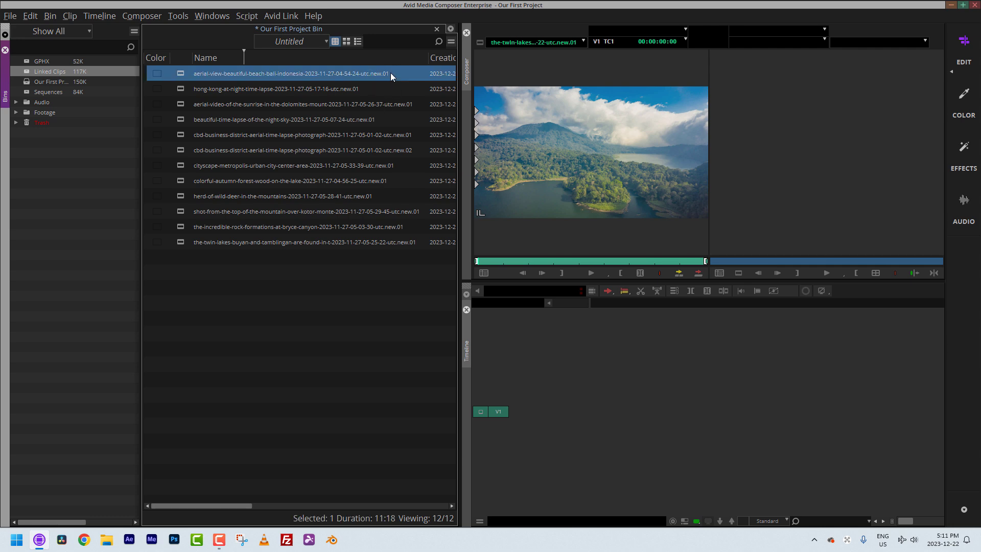
double_click(391, 73)
left_click(362, 74)
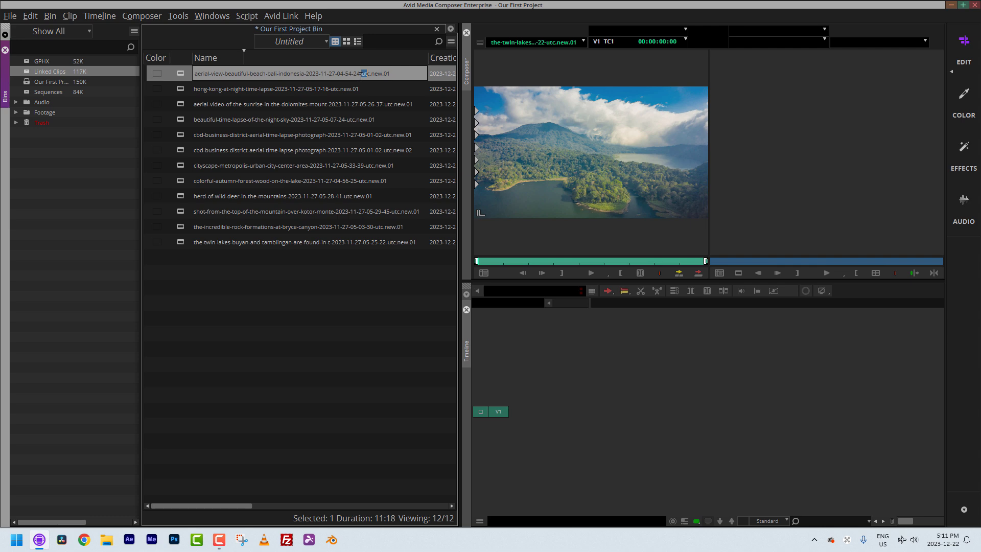
left_click_drag(361, 74, 408, 75)
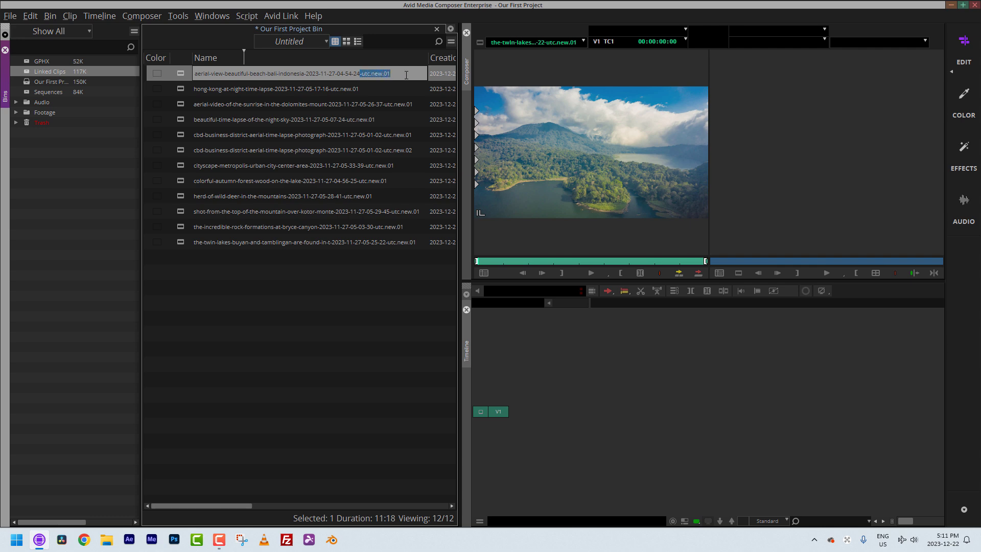
left_click(357, 358)
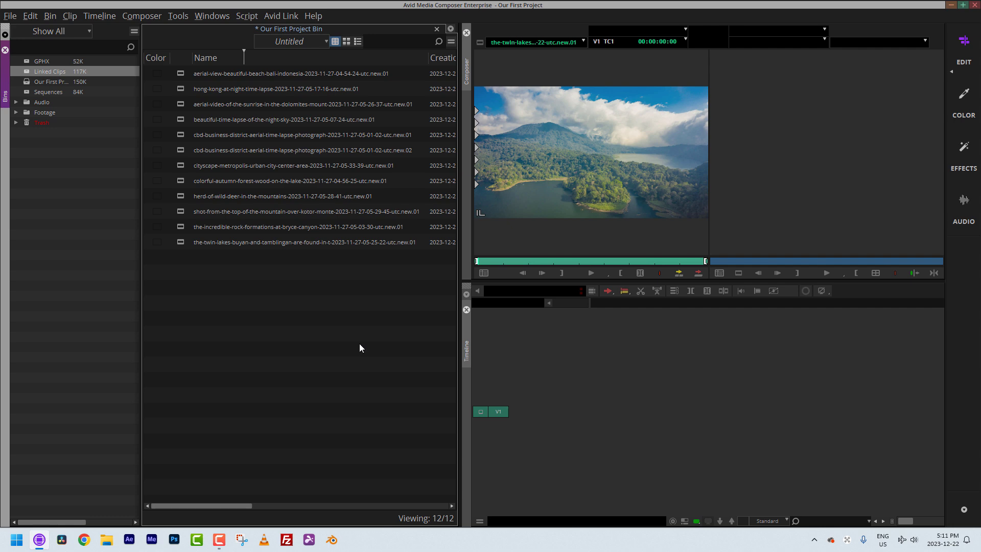
left_click(177, 75)
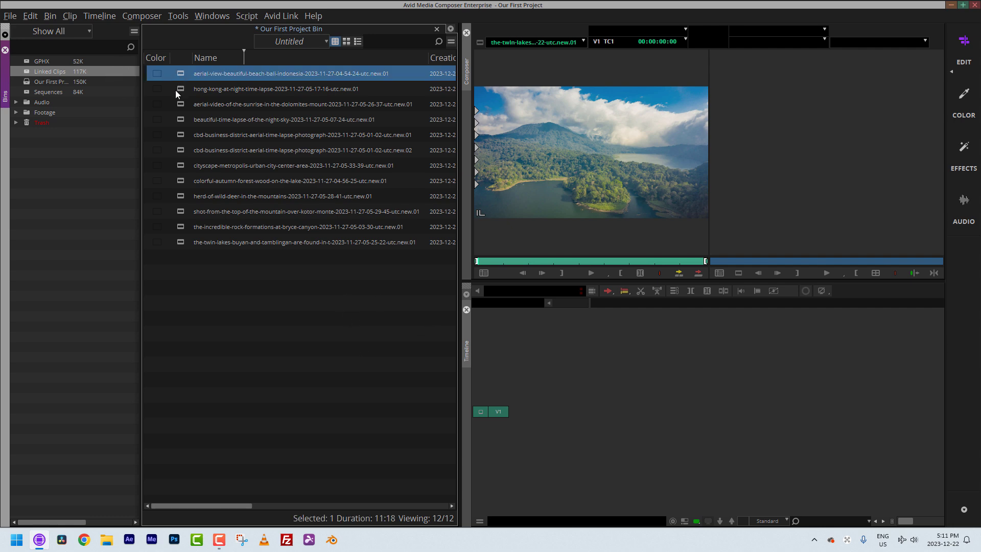
double_click(182, 71)
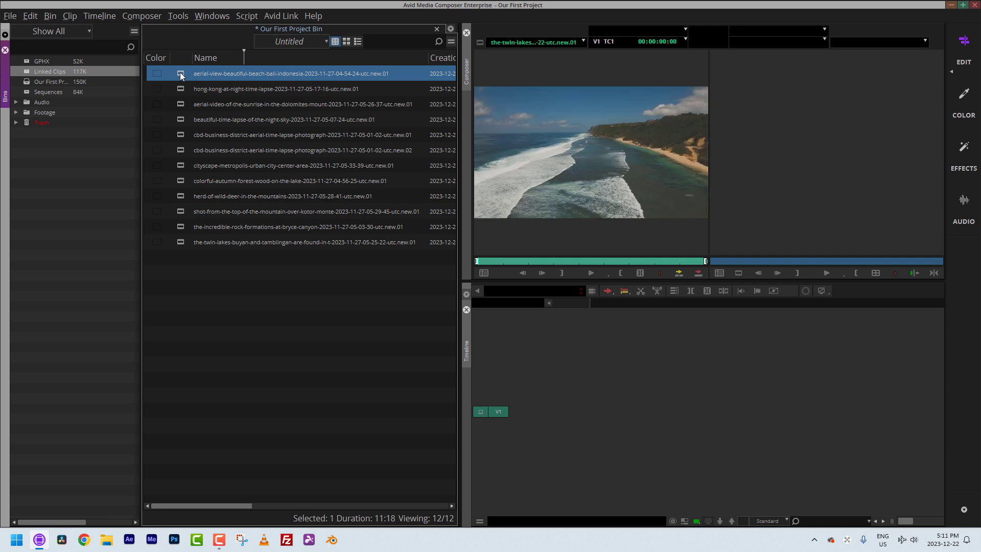
Create Untitled Sequence.02 from the beach clip and duplicate it with Ctrl+D
key("v")
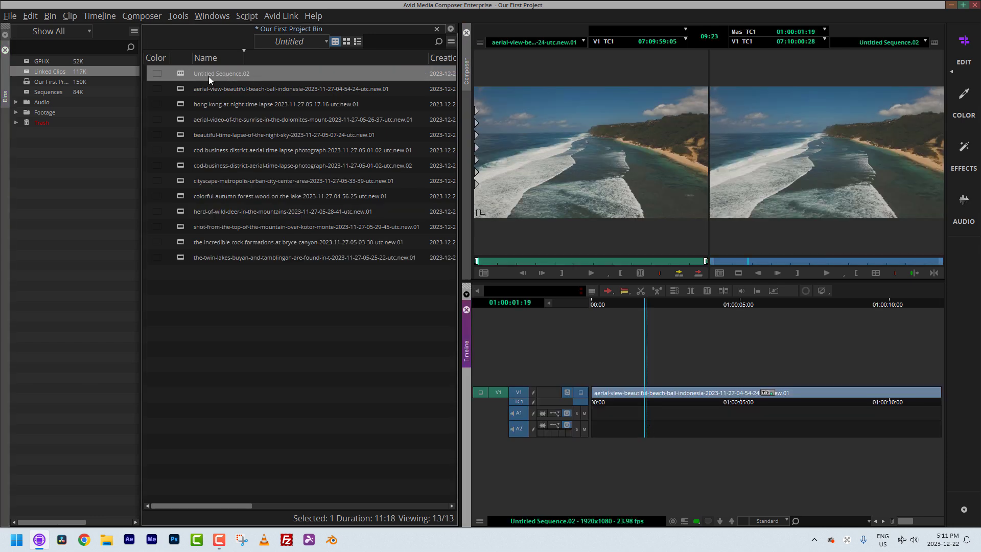
left_click(179, 73)
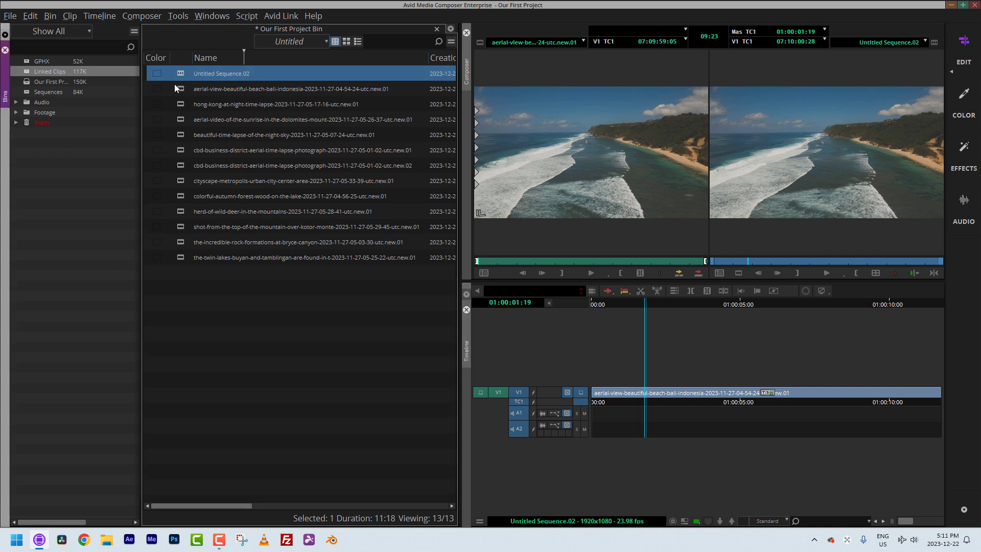
key("ctrl+d")
key("ctrl+d")
key("ctrl+d")
key("ctrl+d")
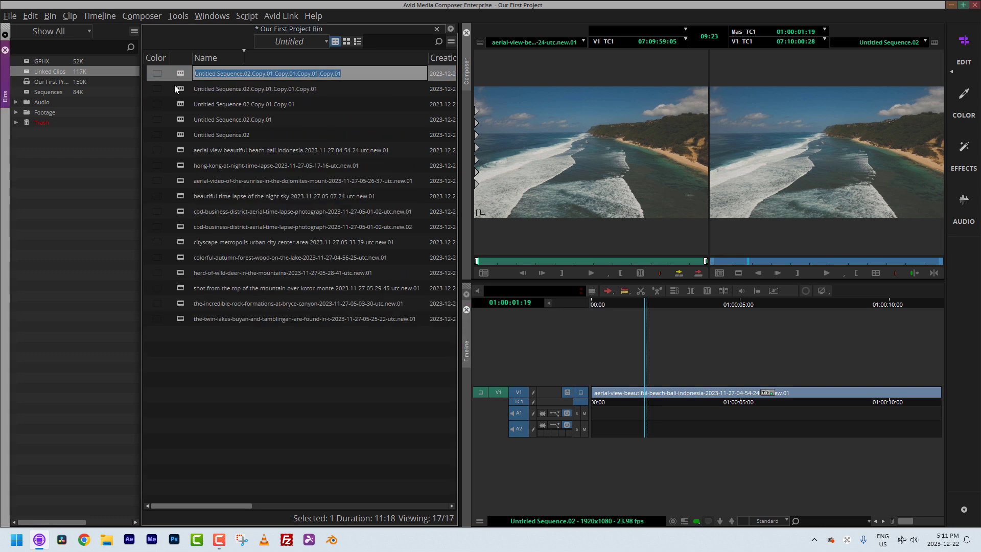
key("ctrl+d")
key("ctrl+d")
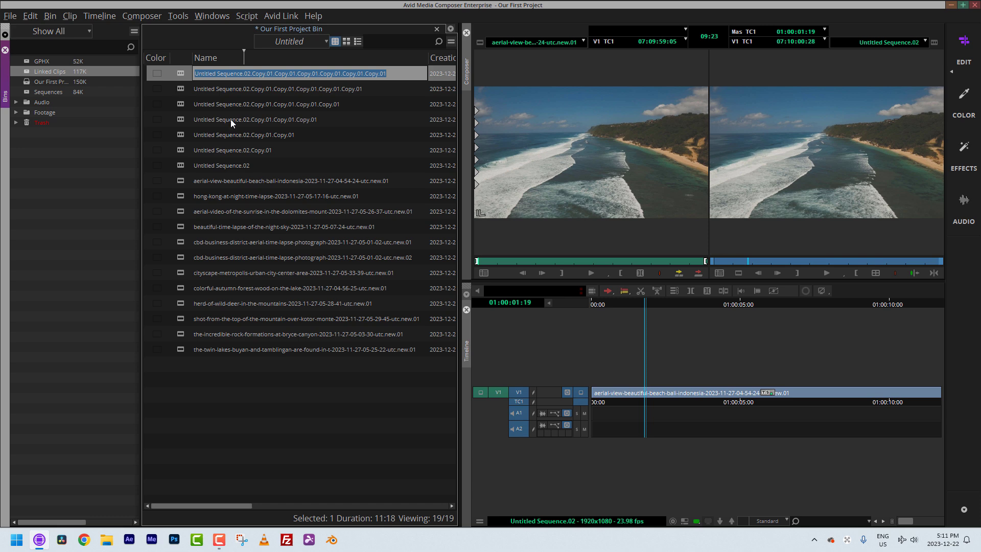
Select all seven sequences for deletion, then cancel the delete
left_click(180, 167, "shift")
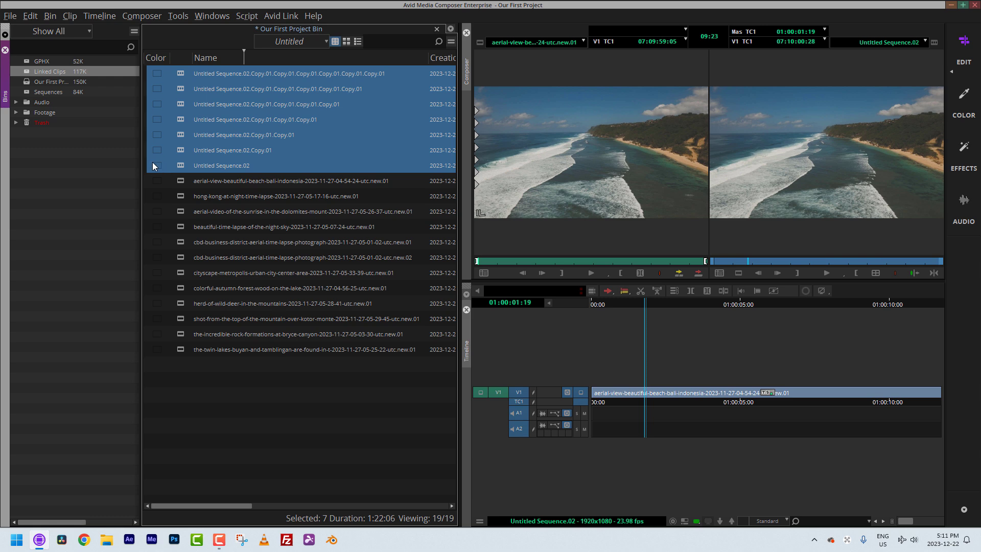
key("Delete")
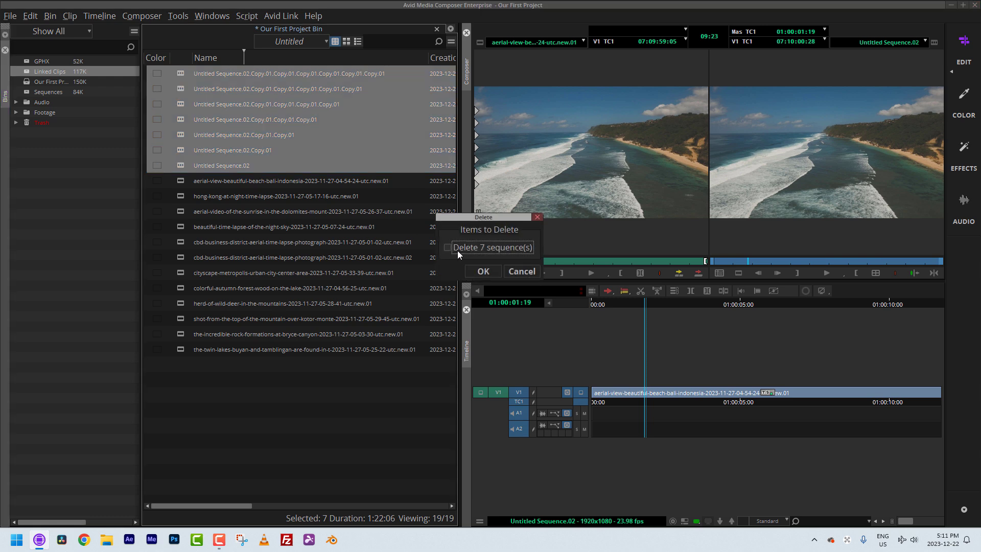
left_click(524, 272)
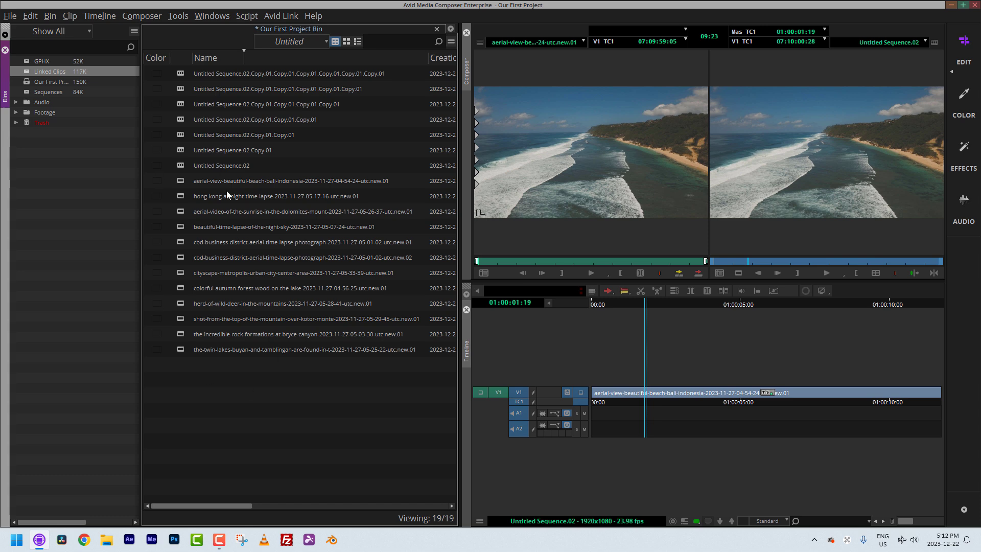
left_click(452, 42)
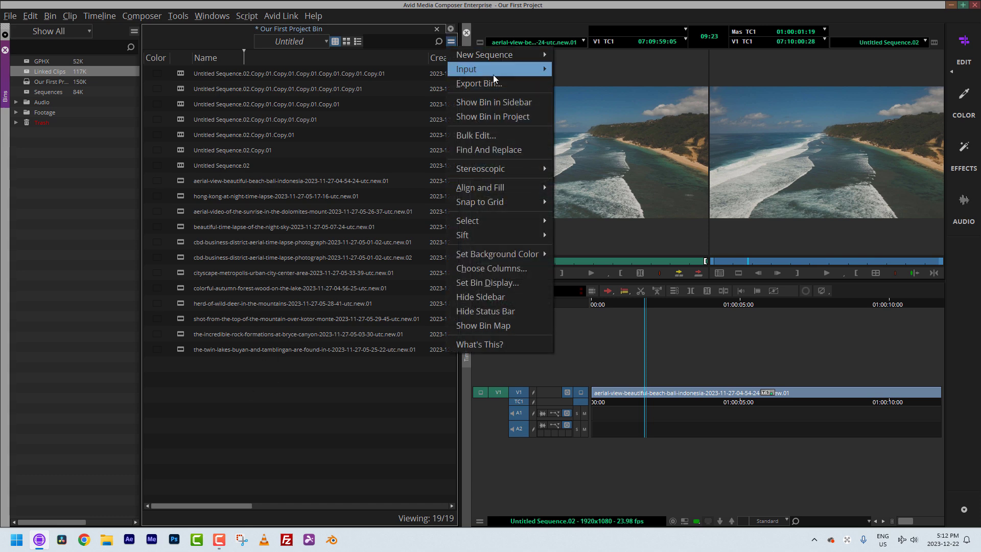
left_click(229, 179)
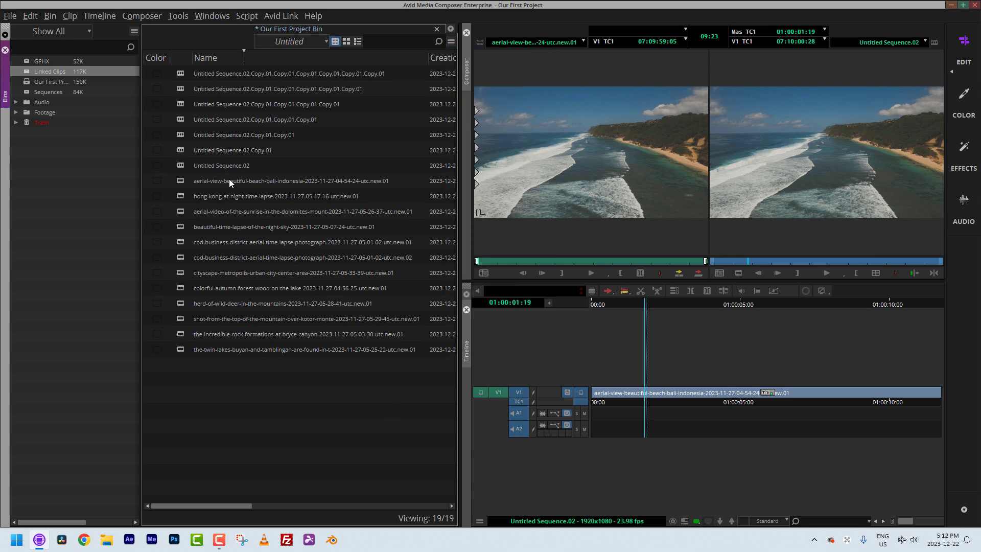
left_click(182, 181)
left_click(451, 43)
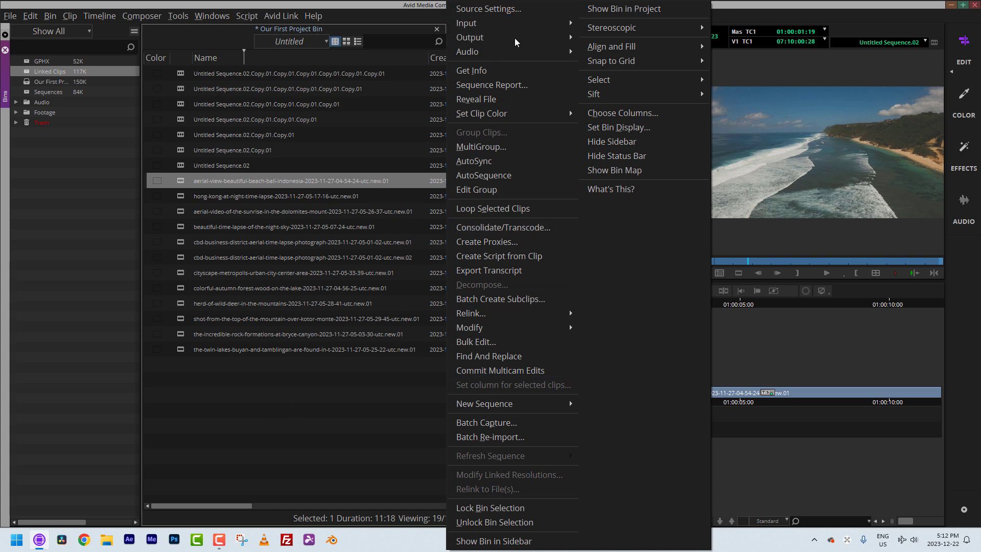
left_click(69, 16)
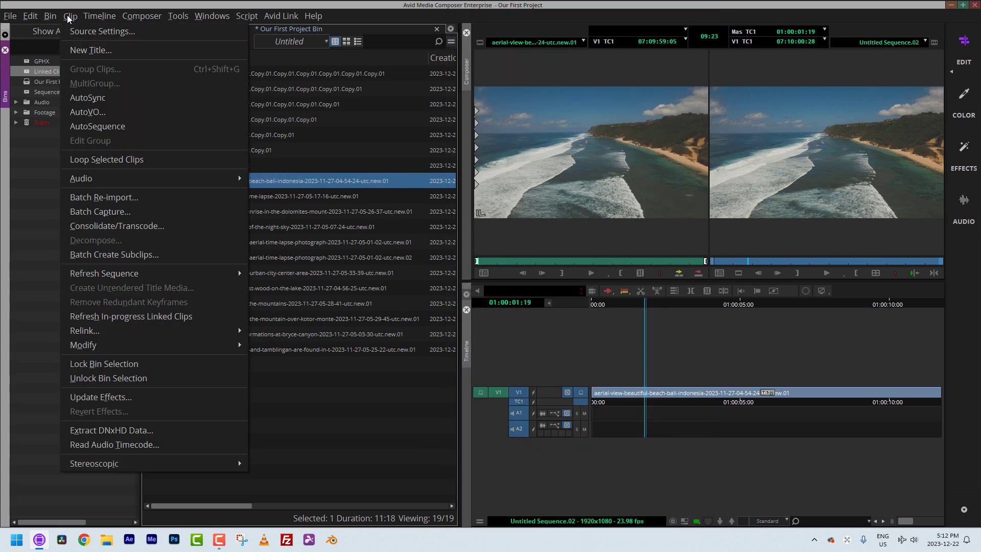
mouse_move(142, 16)
left_click(280, 453)
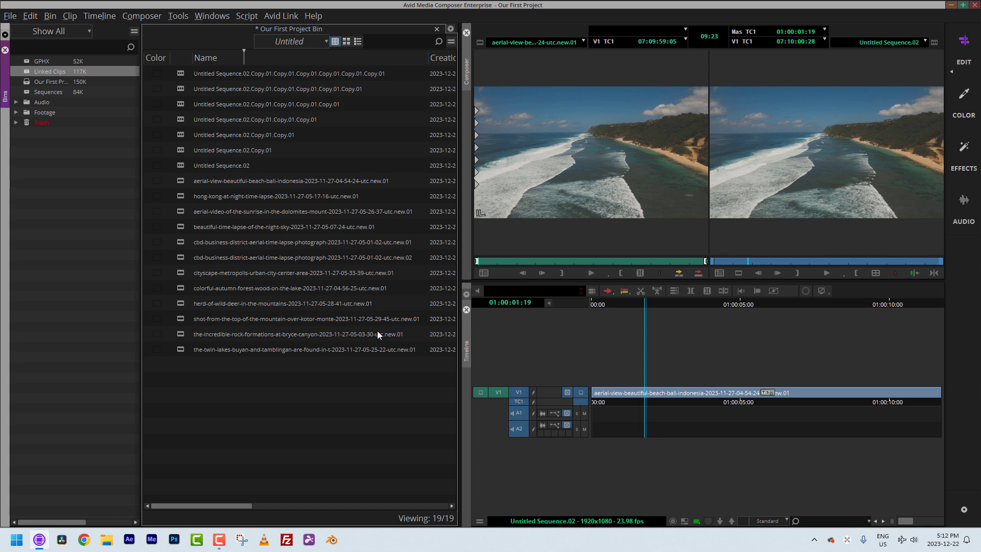
left_click(362, 179)
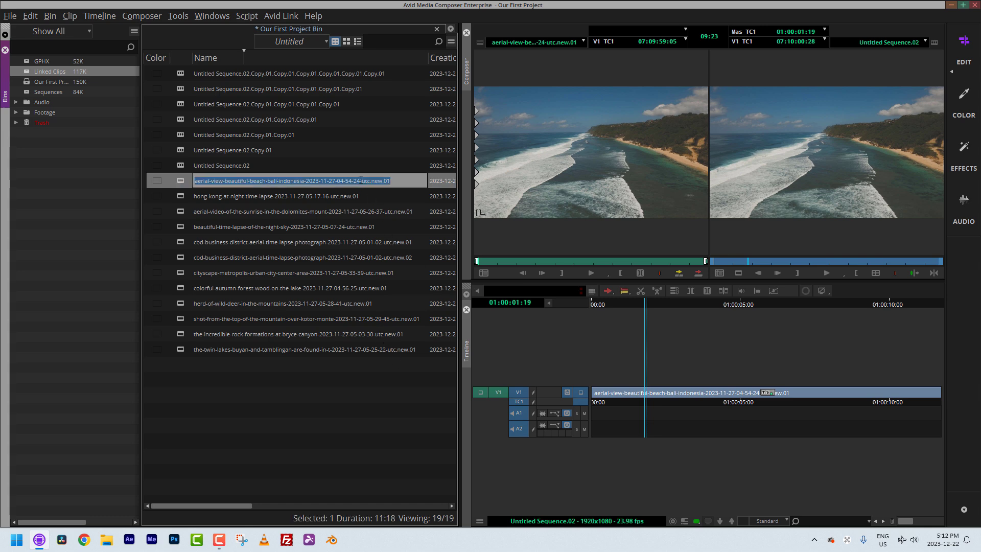
left_click_drag(360, 180, 403, 177)
key("ctrl+c")
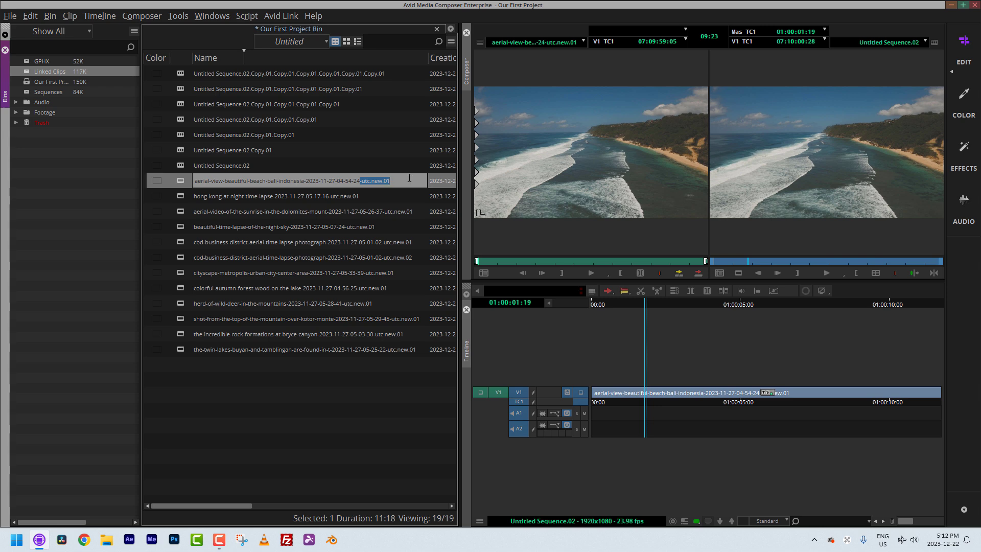
left_click(451, 43)
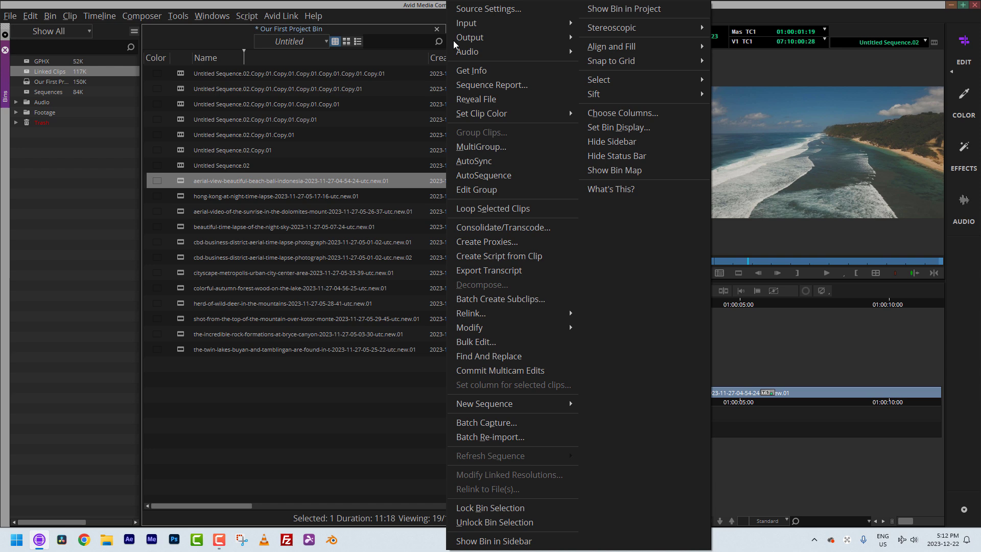
left_click(308, 403)
left_click(325, 397)
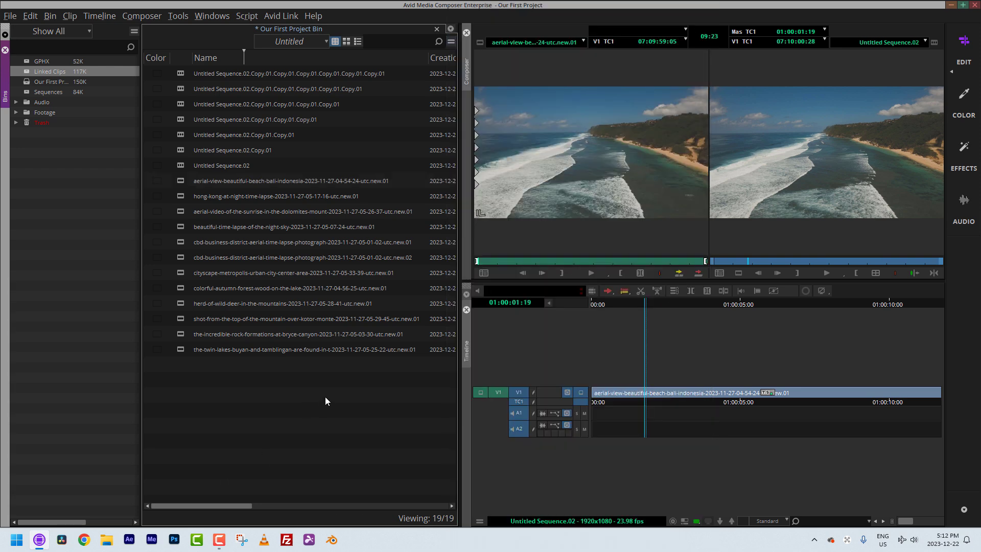
left_click(451, 40)
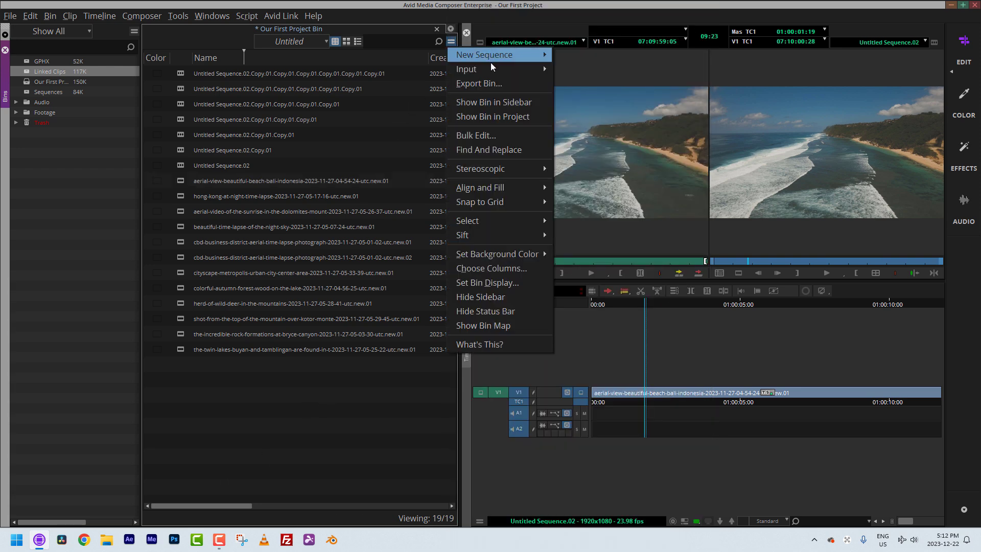
mouse_move(490, 68)
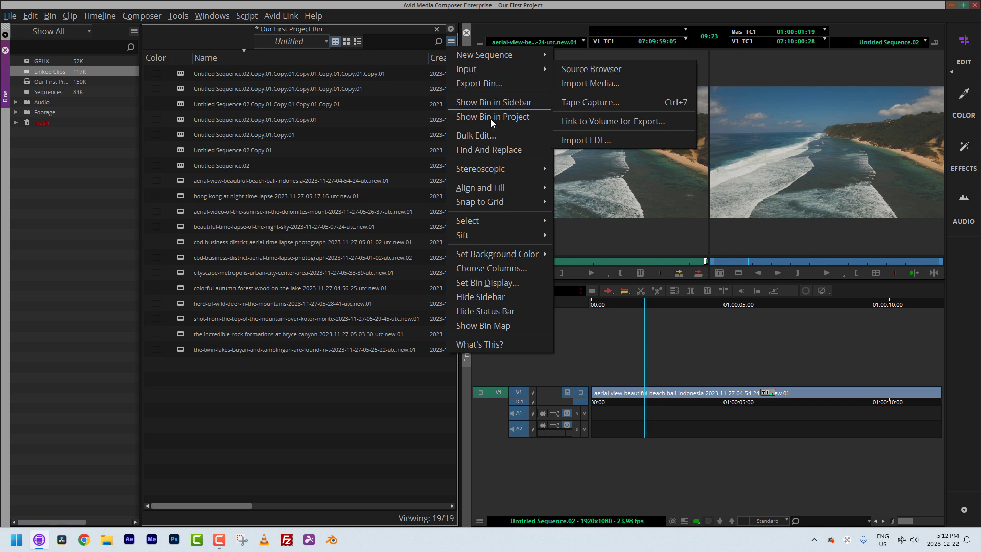
left_click(486, 150)
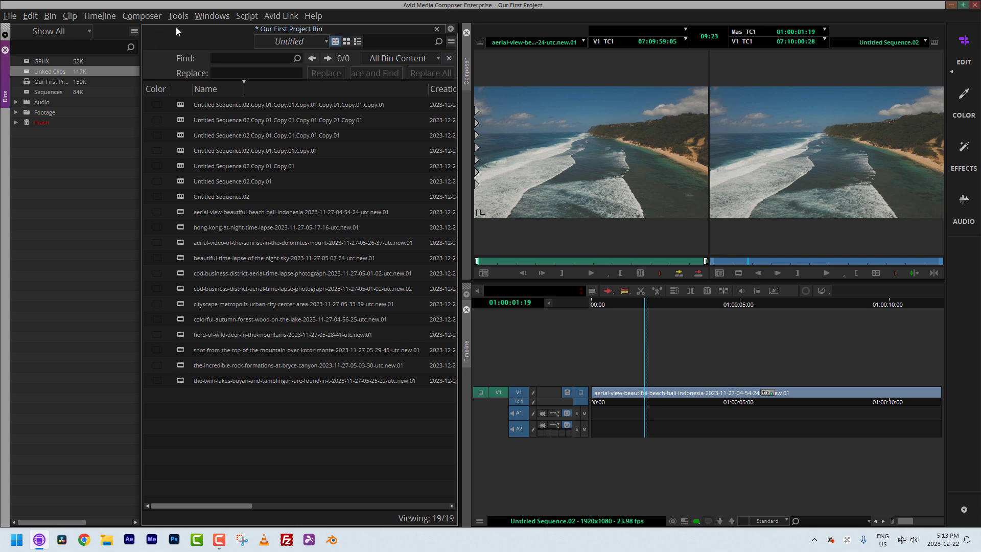
left_click(448, 57)
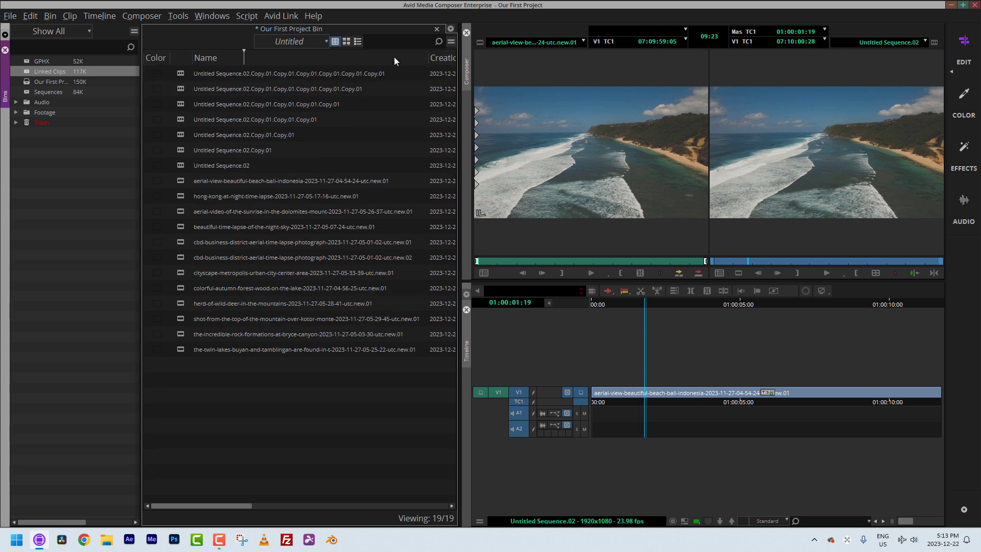
left_click(450, 40)
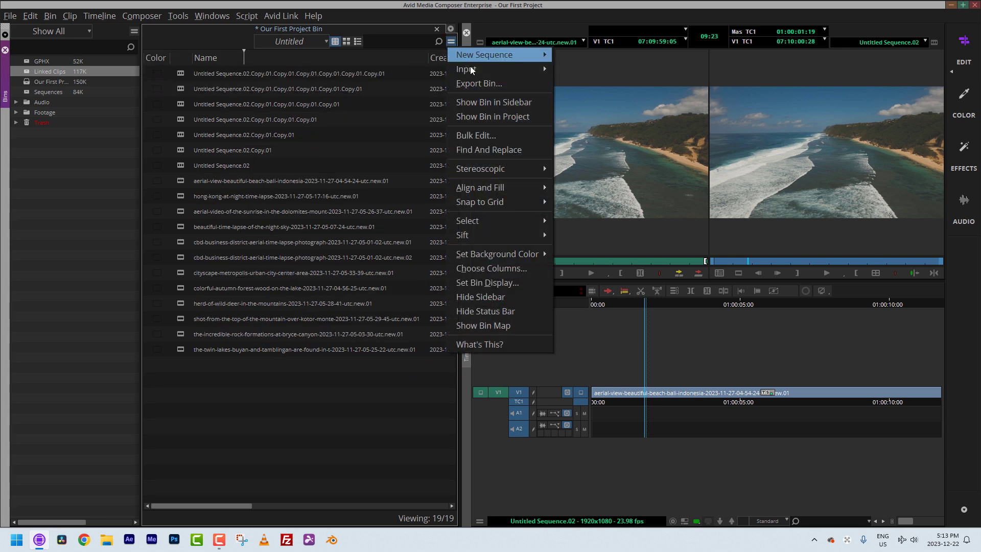
left_click(473, 150)
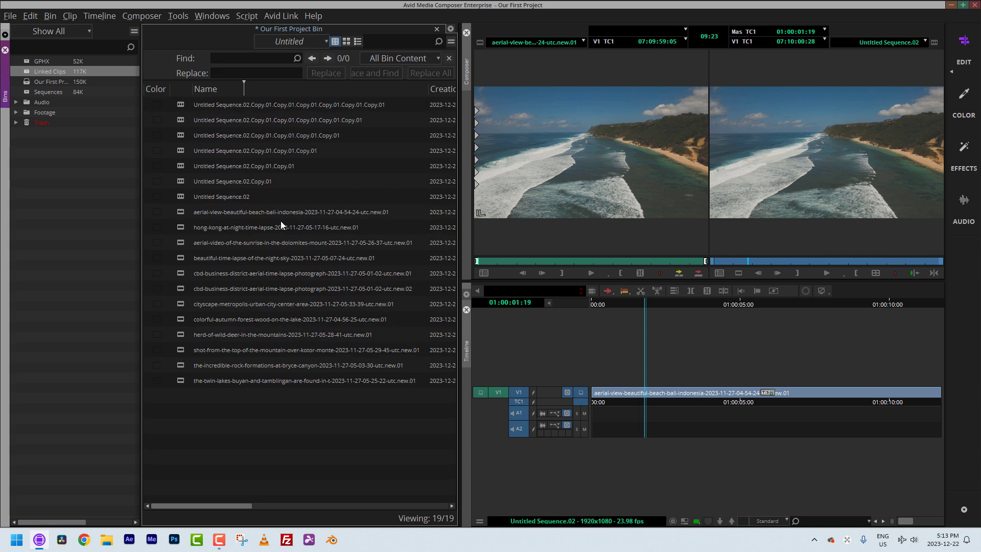
Find -utc.new.01 and Replace All with empty text across the 11 clip names
left_click(271, 77)
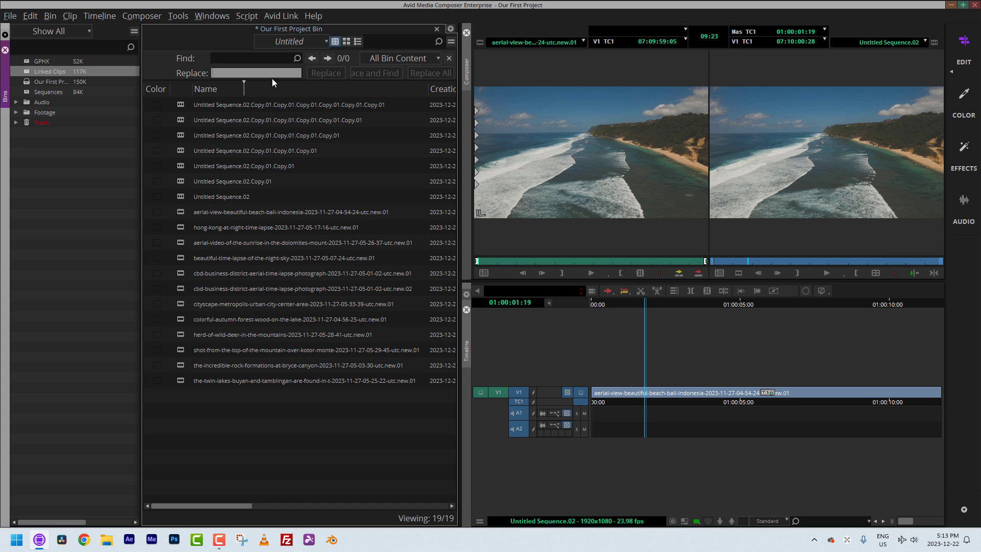
left_click(247, 60)
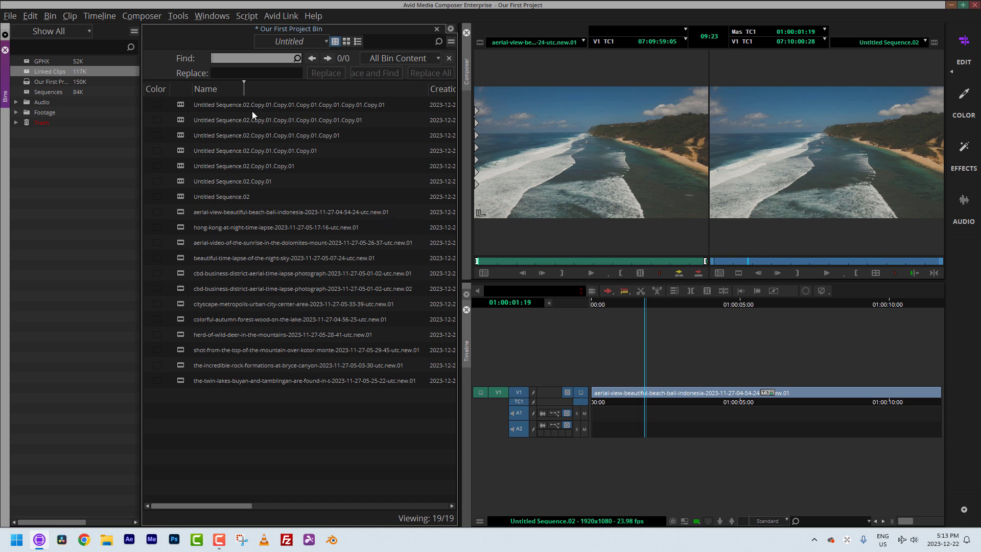
key("ctrl+v")
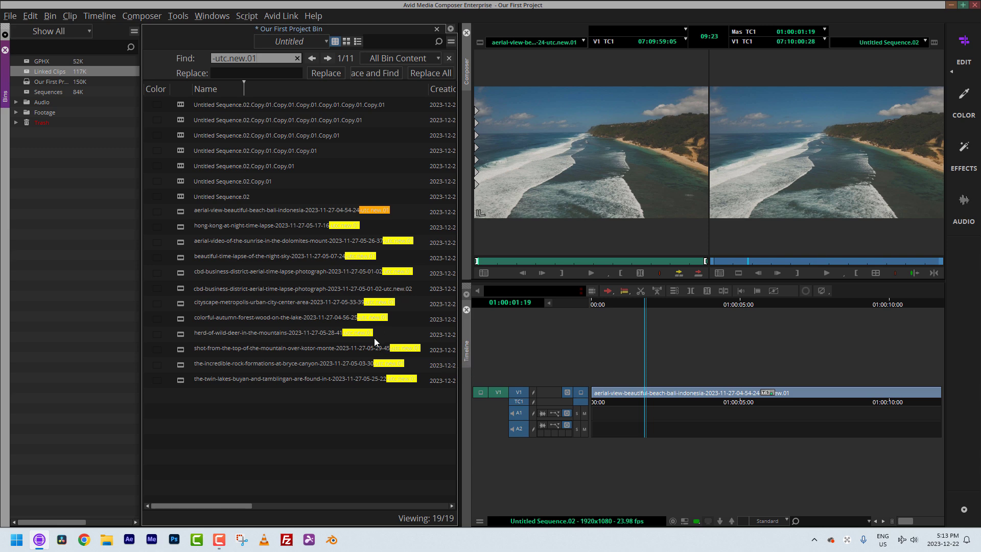
left_click(234, 76)
type("RE")
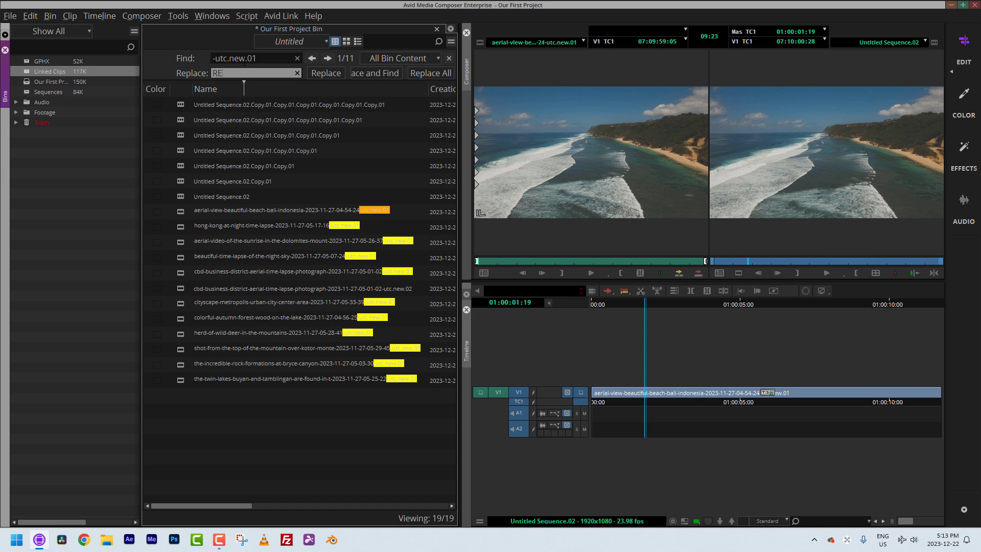
type("EL")
key("ctrl+a")
key("BackSpace")
left_click(426, 73)
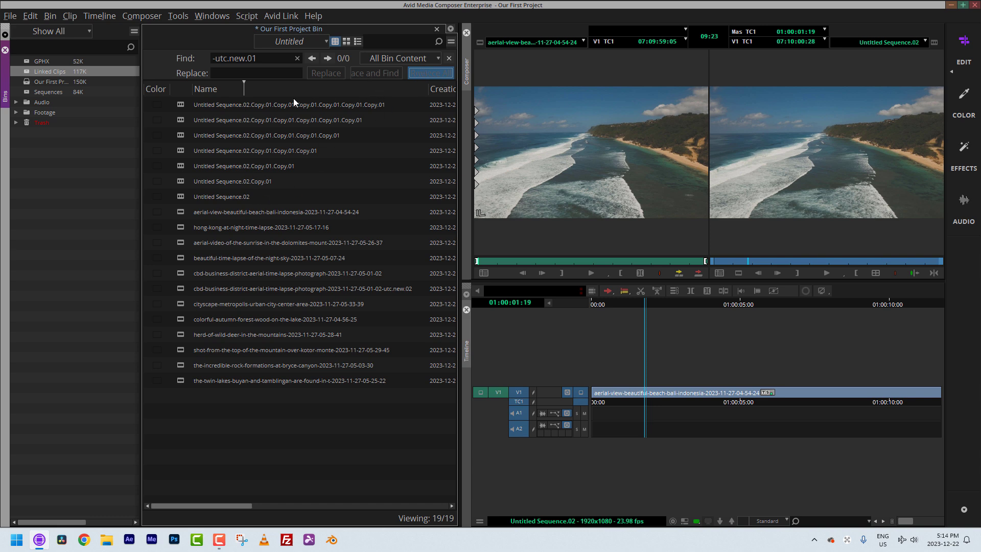
Change Find to -utc.new.02 and remove it from the cbd clip name
left_click(278, 55)
key("BackSpace")
type("2")
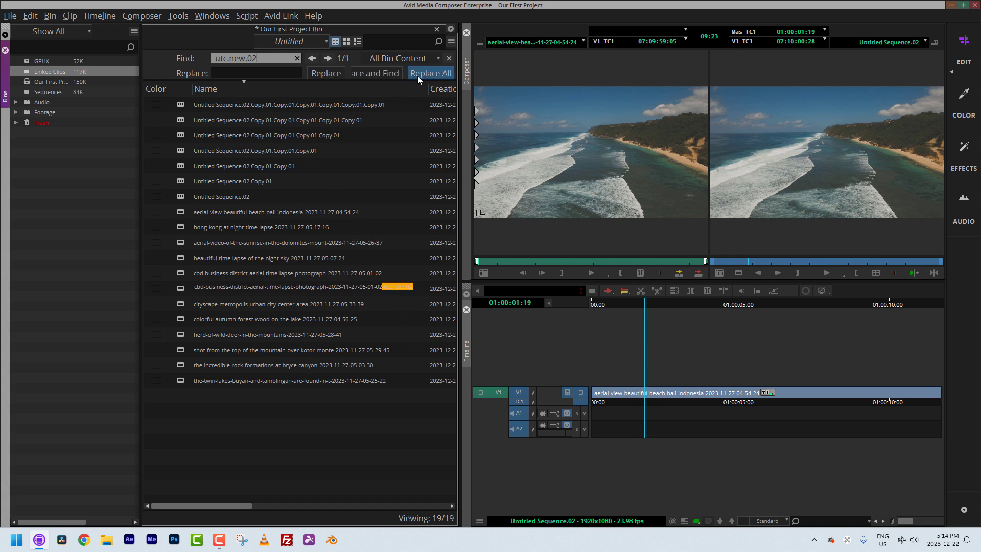
left_click(326, 73)
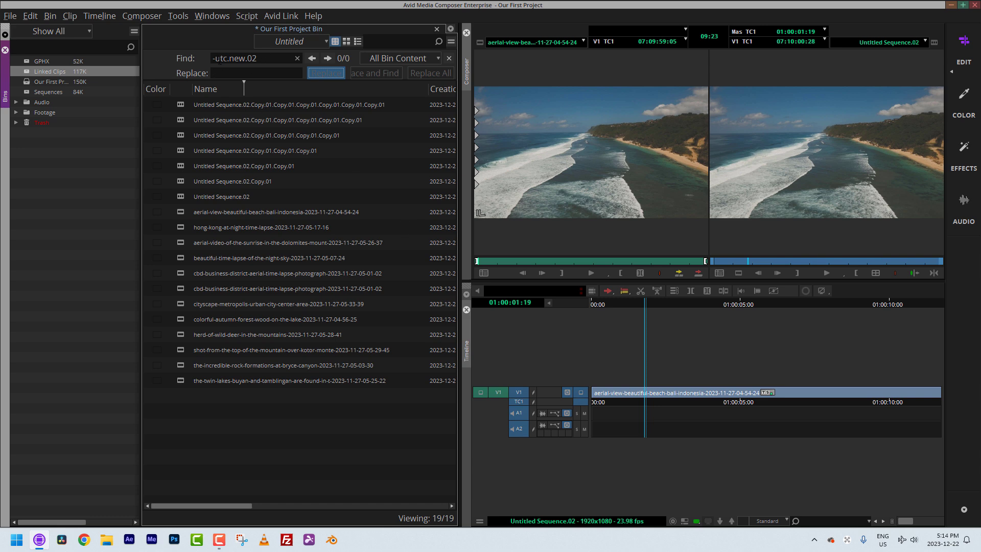
Find '-' and Replace All with a space in the clip names
left_click(293, 60)
type("-")
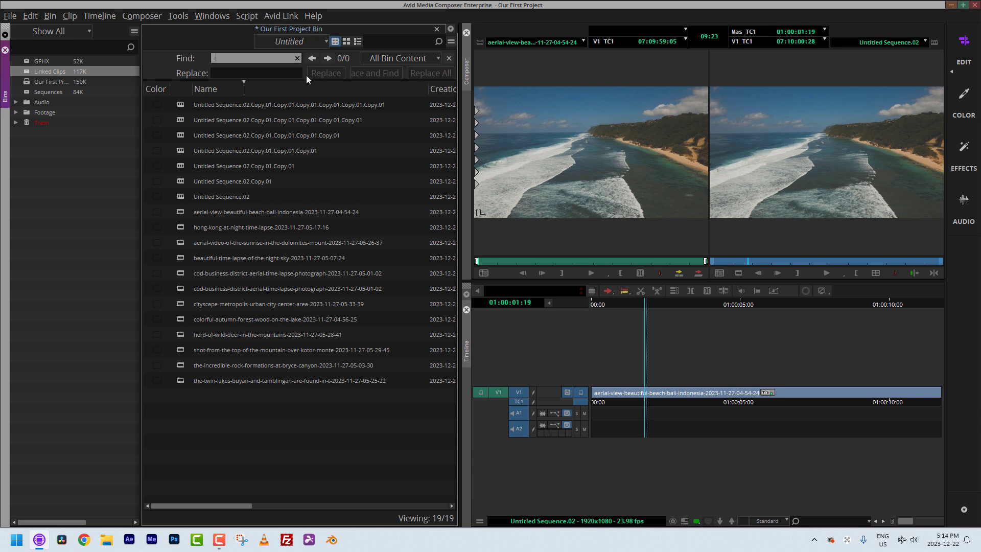
left_click(223, 75)
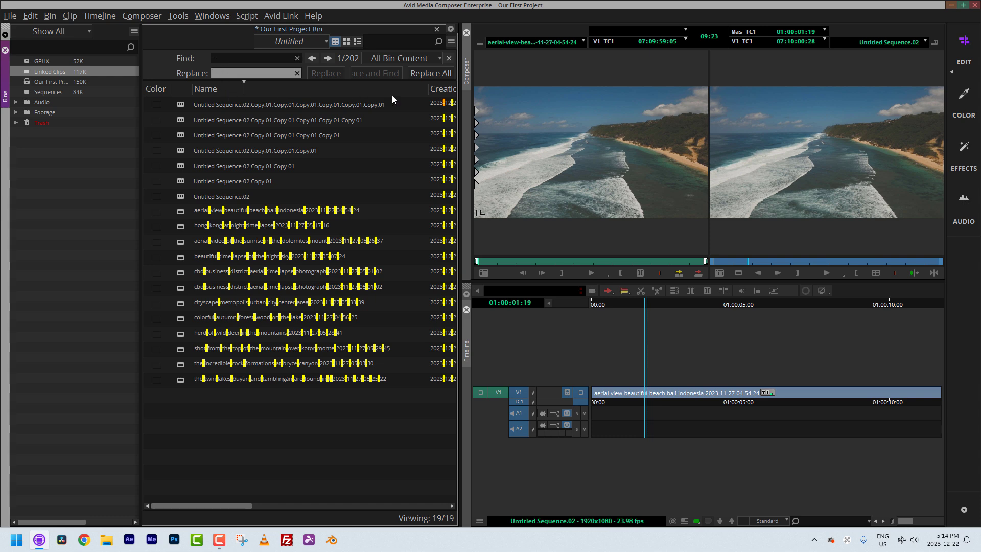
left_click(429, 74)
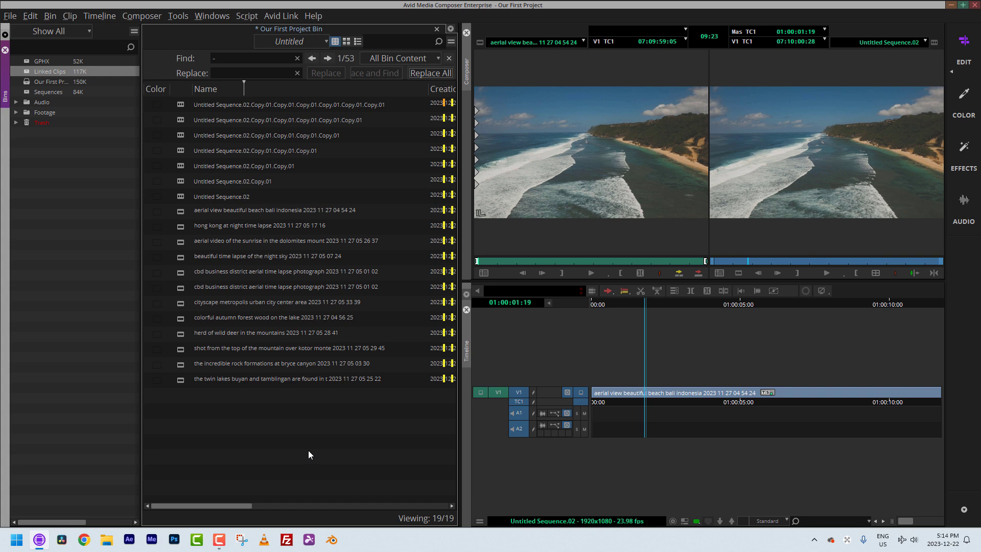
Scroll across the bin columns to check the renamed clips
left_click_drag(223, 504, 243, 504)
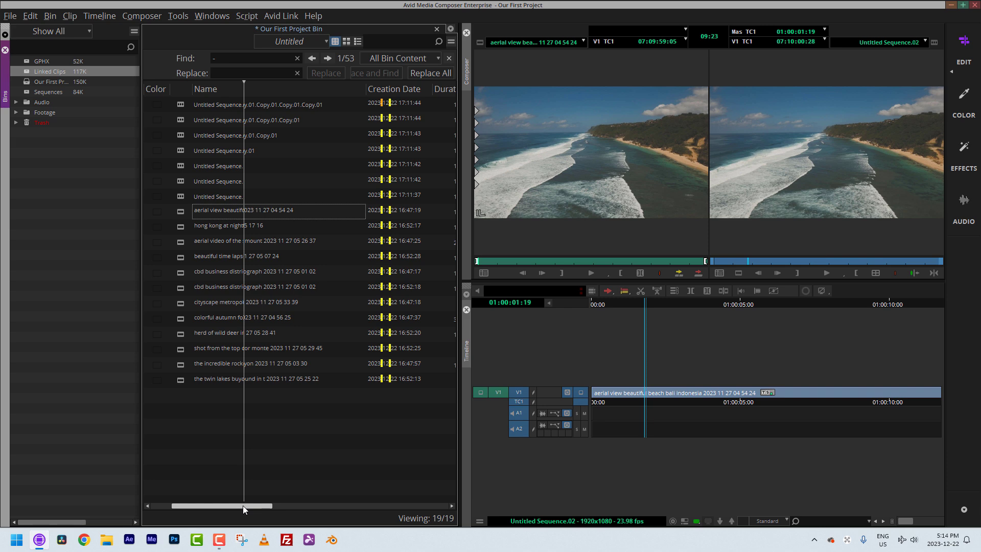
left_click_drag(243, 505, 335, 470)
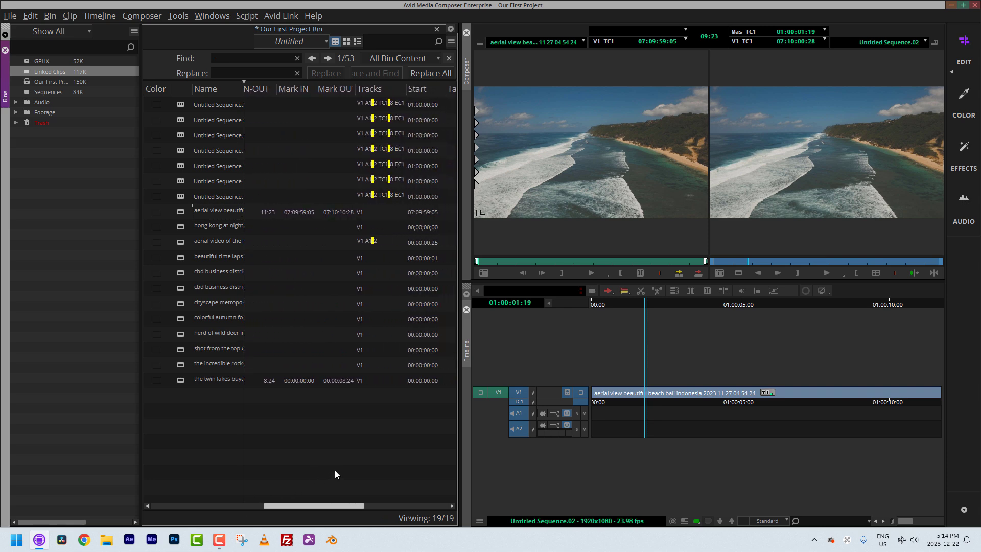
left_click(382, 105)
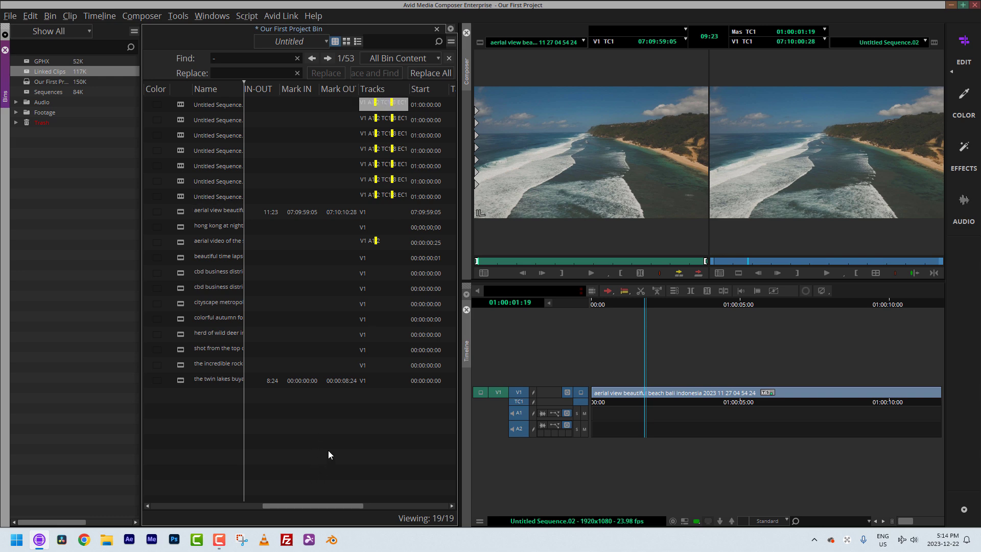
left_click(339, 441)
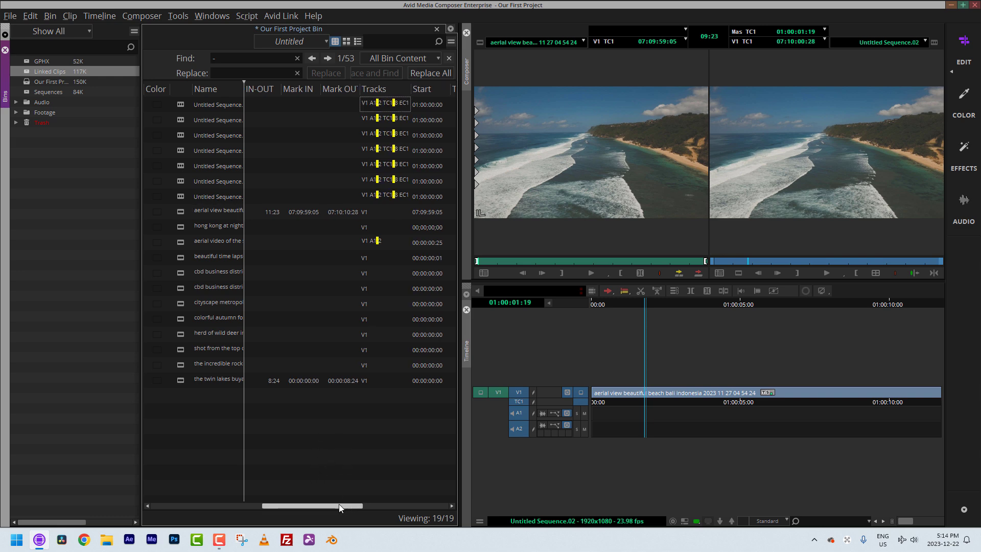
left_click(219, 507)
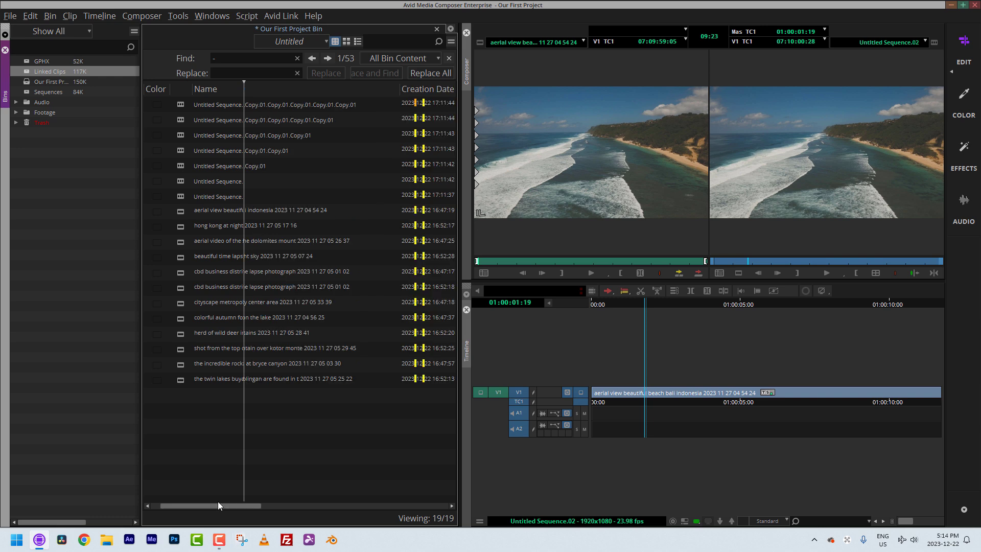
left_click_drag(218, 504, 185, 498)
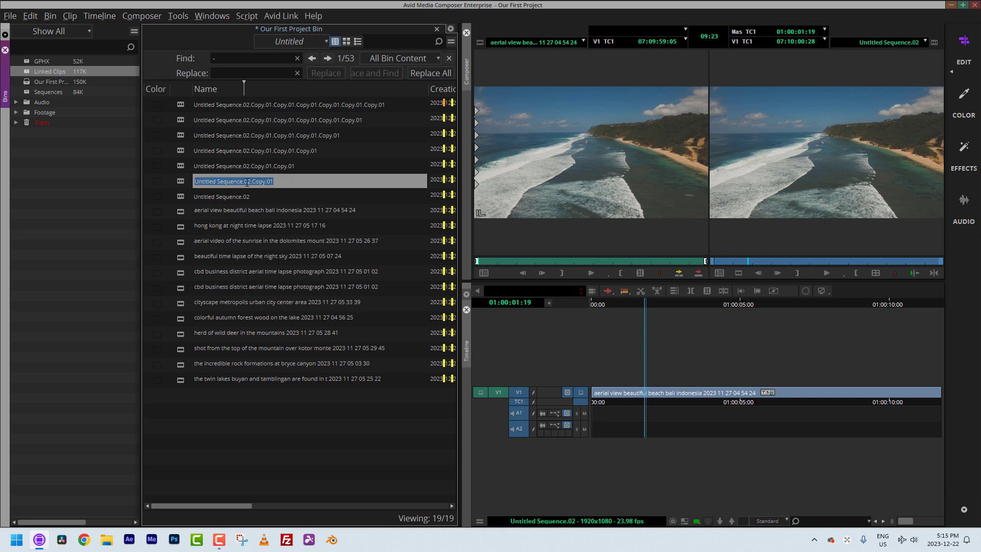
Copy .02.Copy.01 from a sequence name into Find and Replace All with nothing
left_click(241, 164)
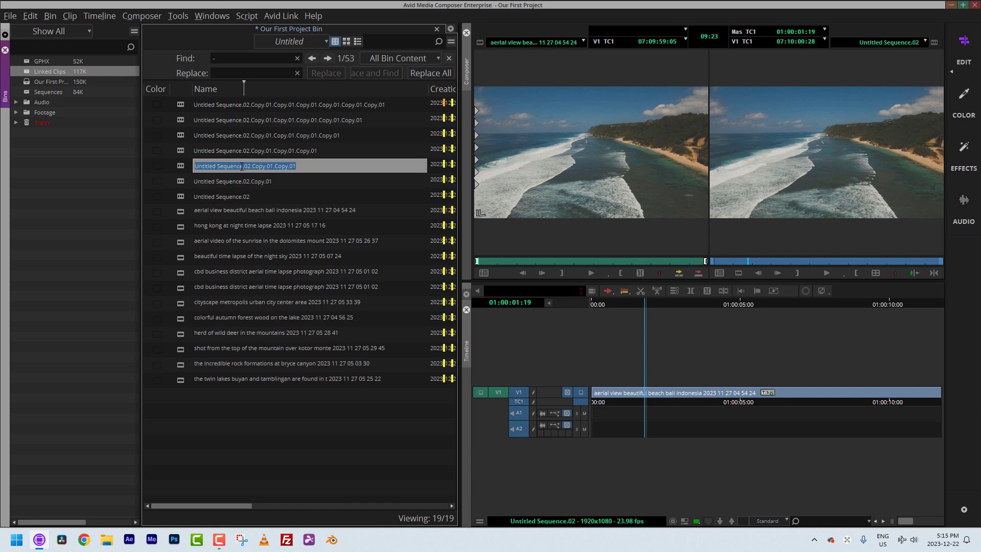
left_click_drag(242, 166, 274, 165)
key("ctrl+c")
left_click(227, 61)
key("BackSpace")
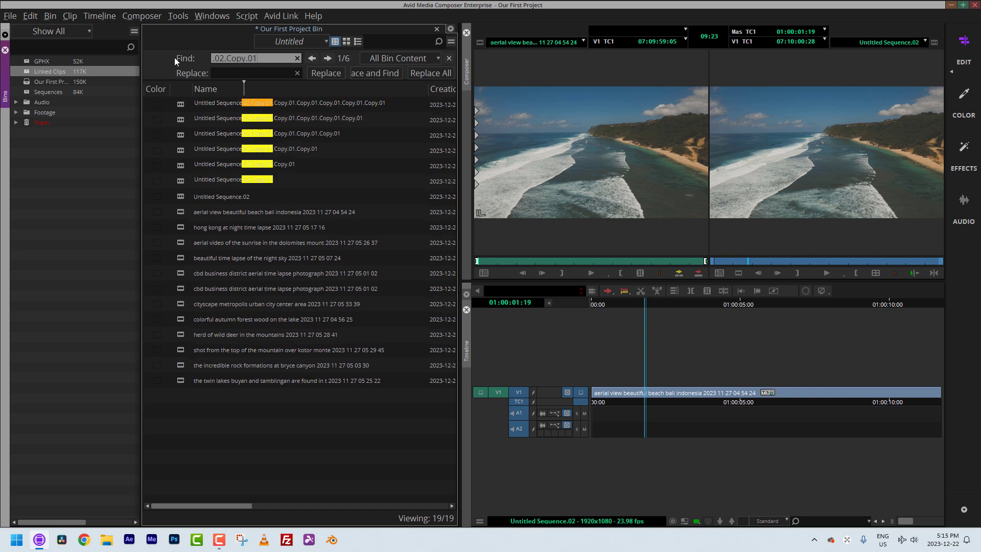
key("ctrl+v")
left_click(246, 73)
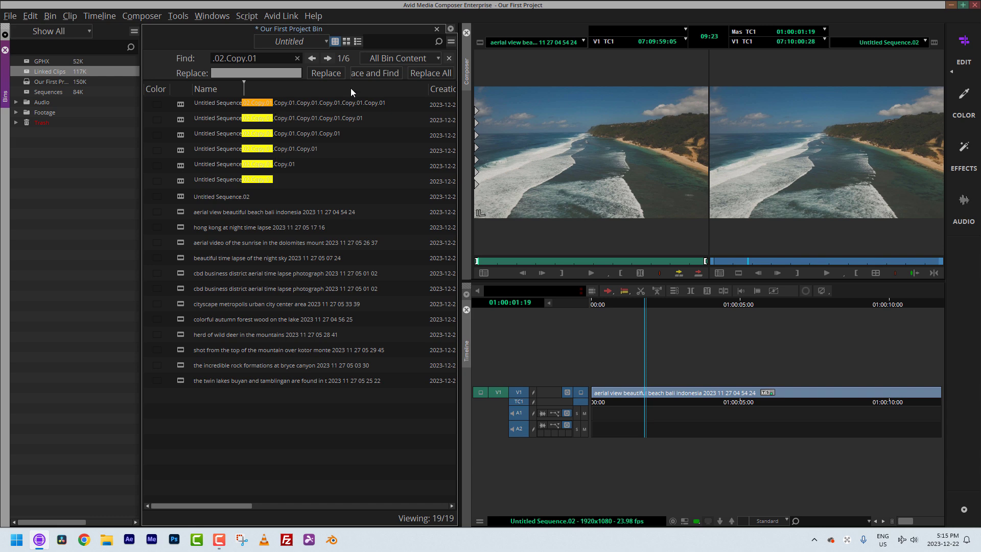
left_click(425, 72)
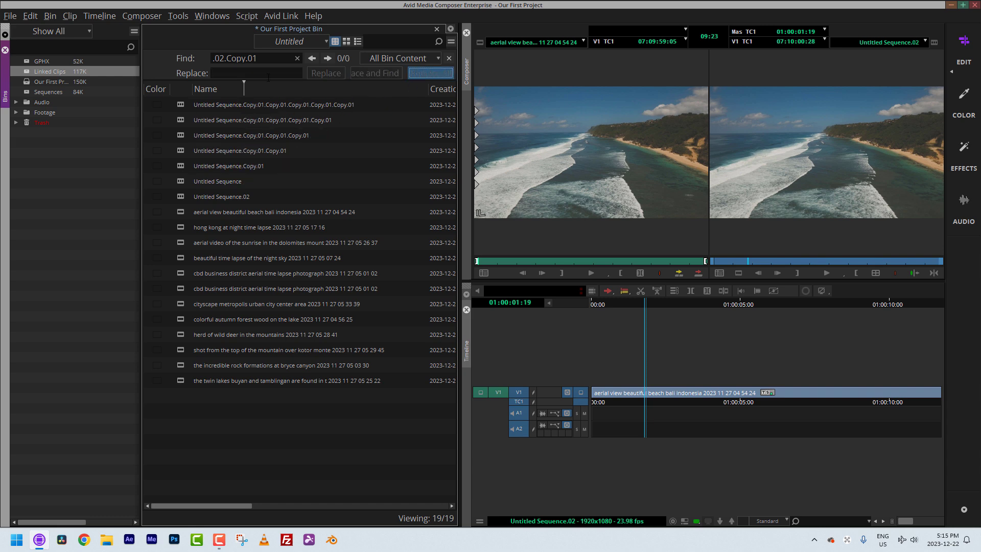
Trim Find to .Copy.01 and Replace All to strip the remaining endings
key("BackSpace")
key("BackSpace")
key("BackSpace")
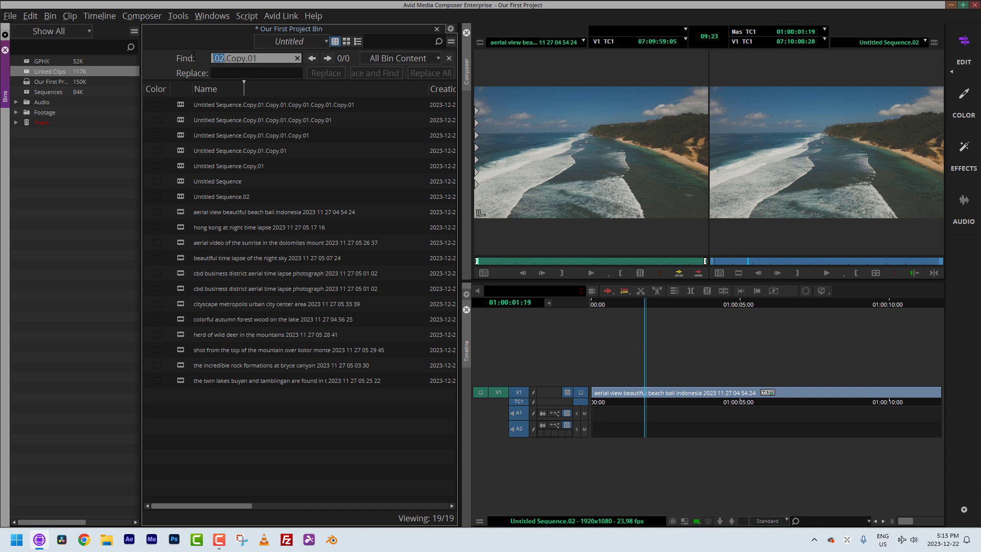
key("Return")
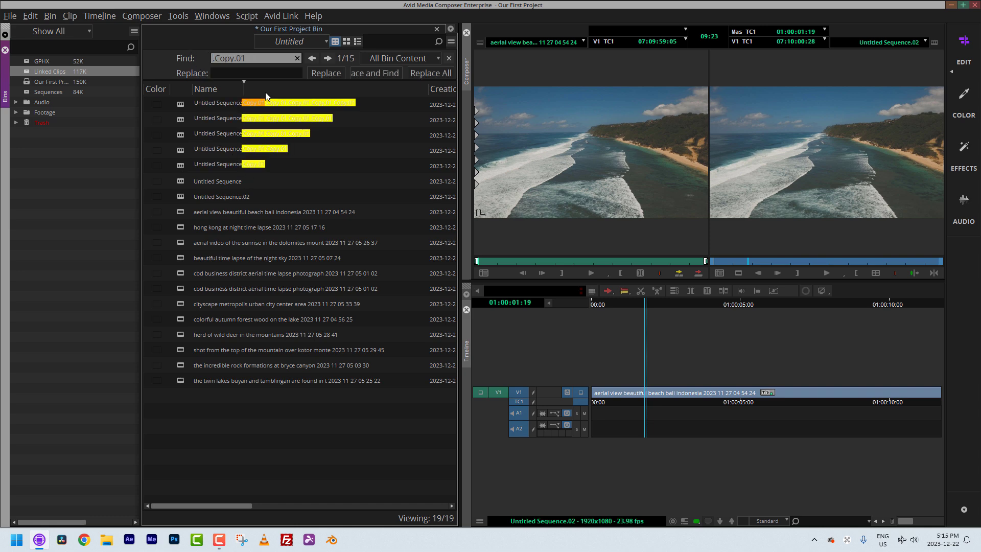
left_click(425, 71)
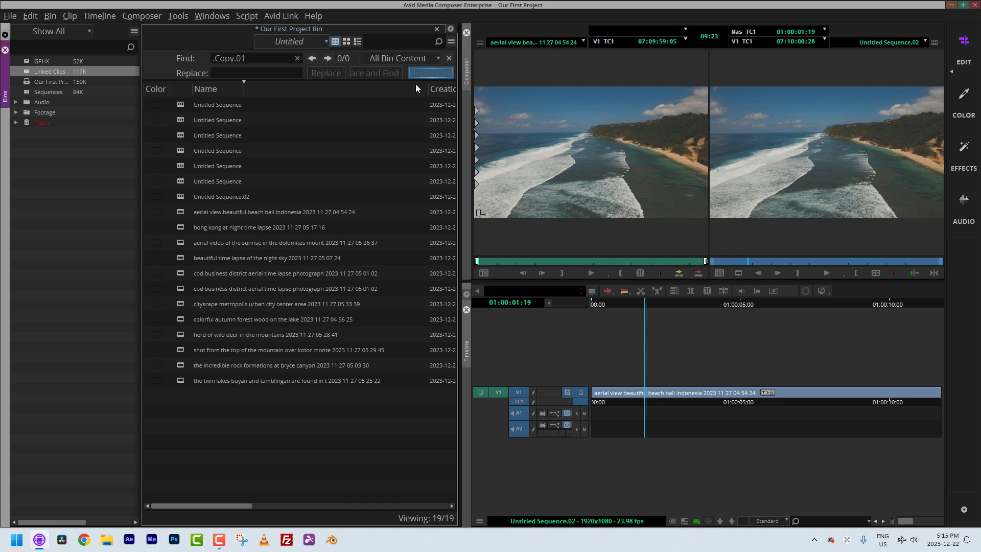
Save Our First Project Bin with Ctrl+S
key("ctrl+s")
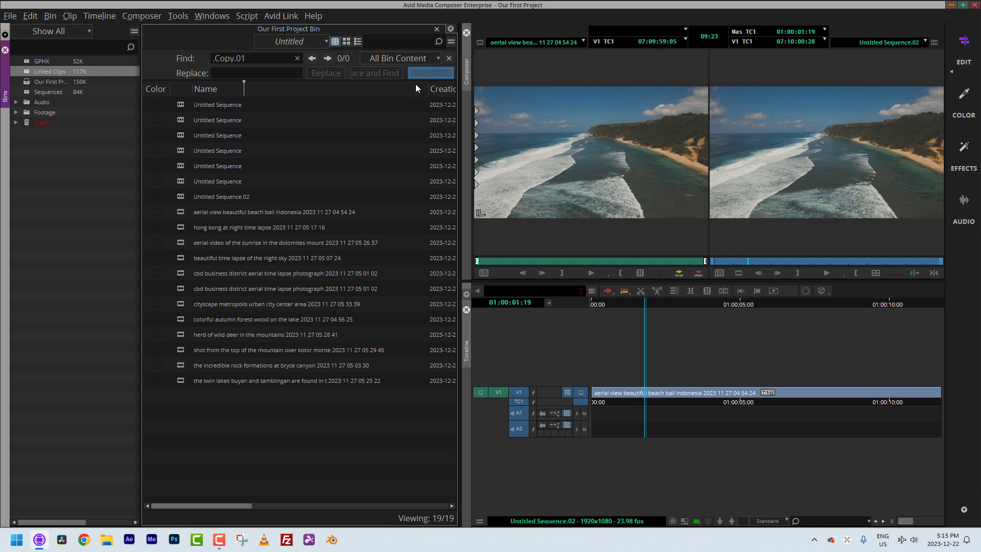